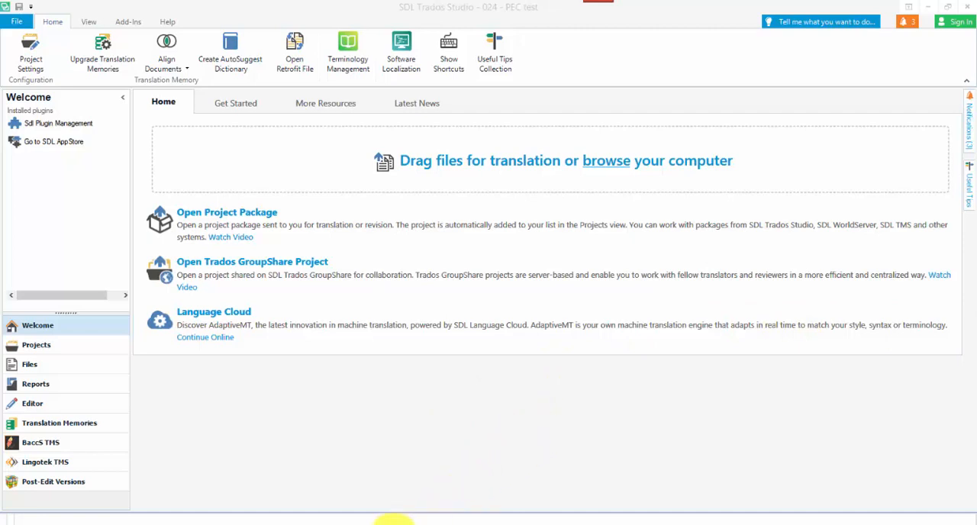
Create a new project from the three fruits text files (comma only, comma space and tab), keeping the default settings.
click(390, 521)
shift+click(573, 248)
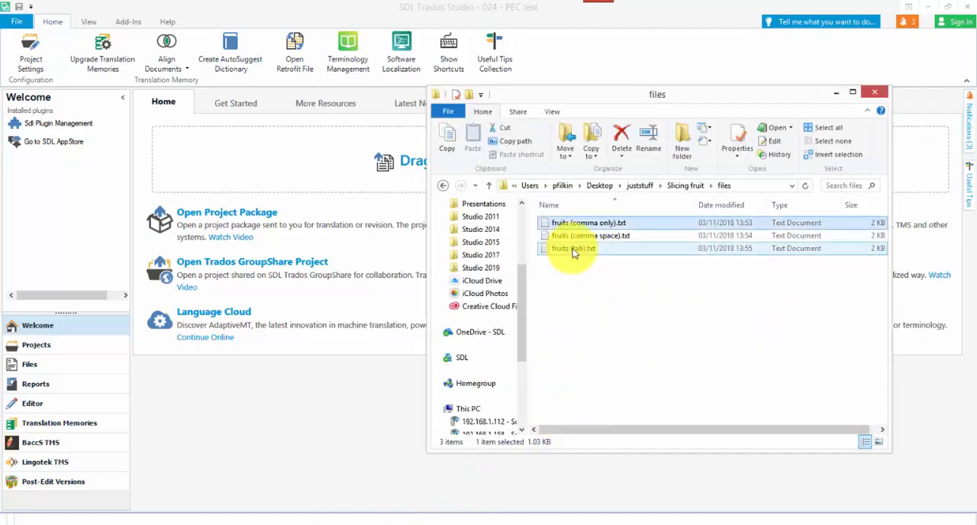
shift+click(572, 248)
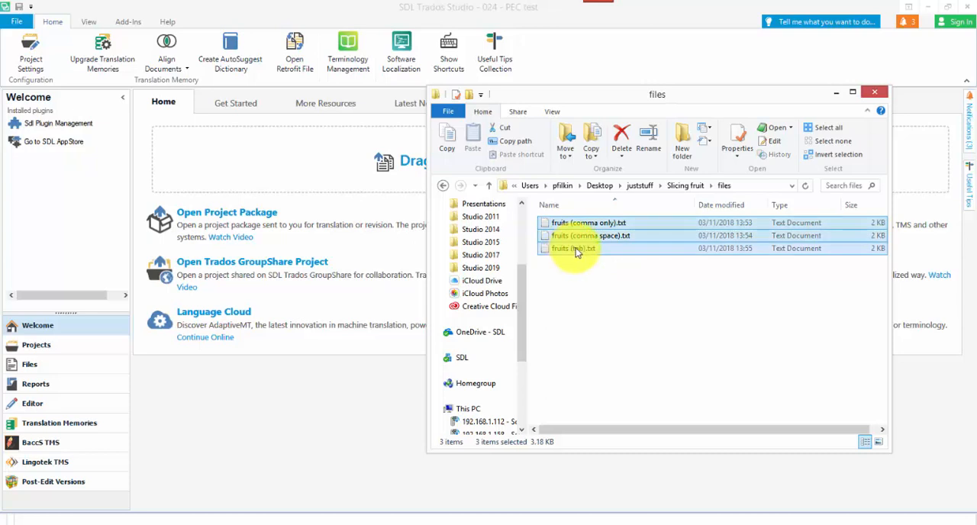
drag(576, 253, 282, 194)
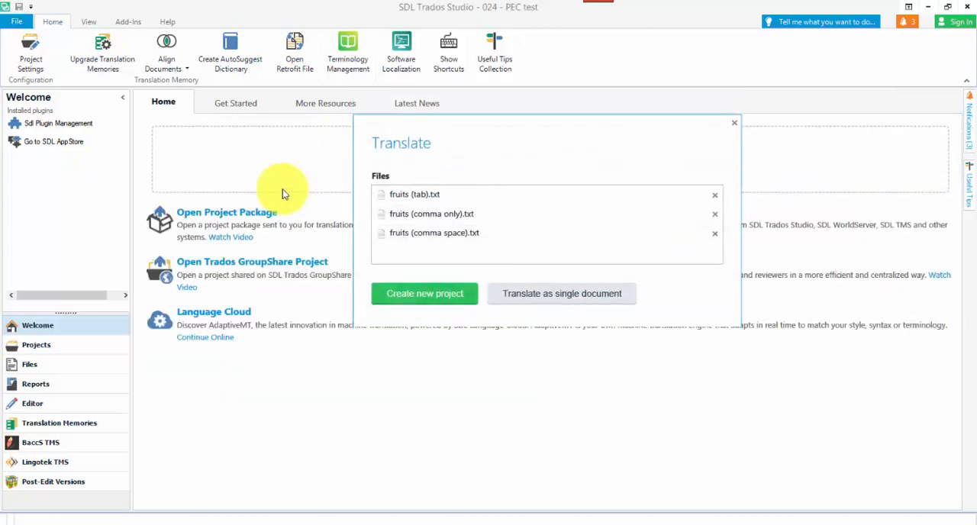
click(426, 300)
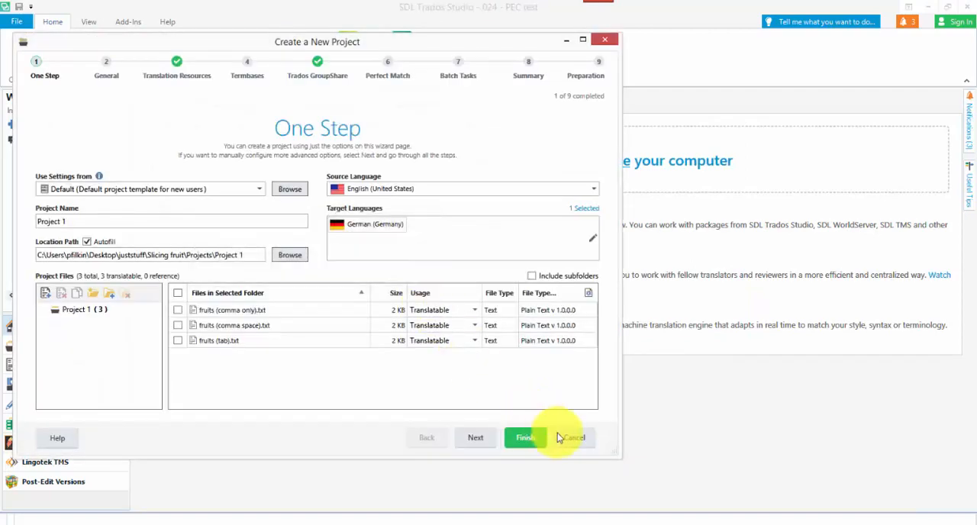
click(523, 440)
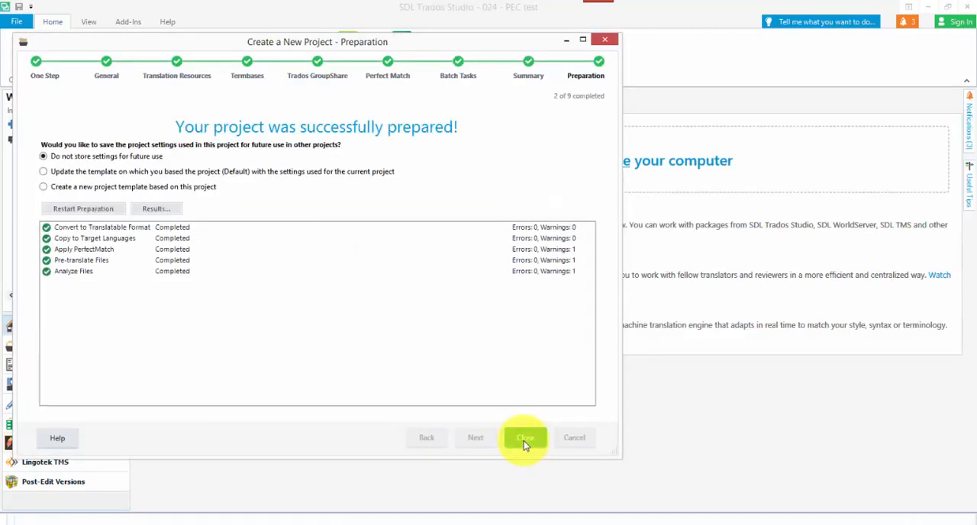
click(523, 440)
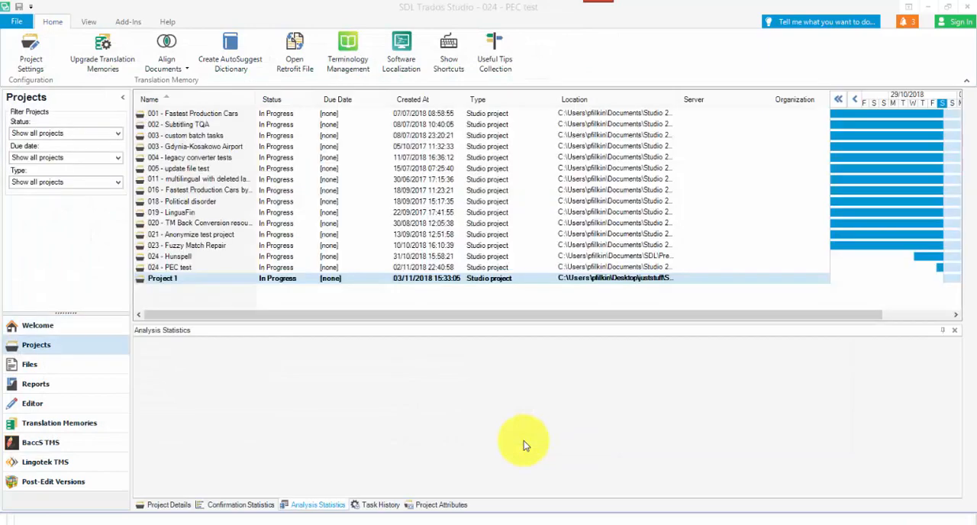
Open all three files of Project 1 together for translation and examine how the fruit names are separated in each.
double_click(163, 279)
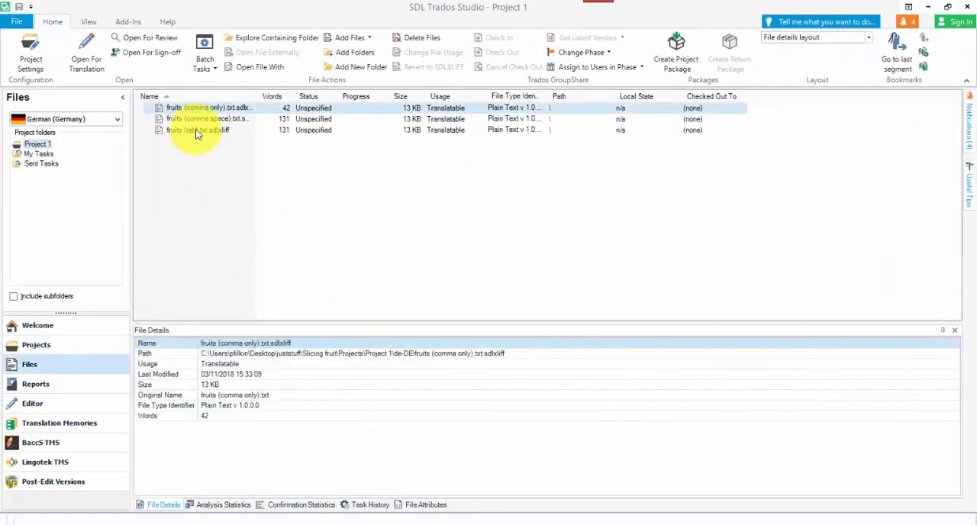
shift+click(197, 132)
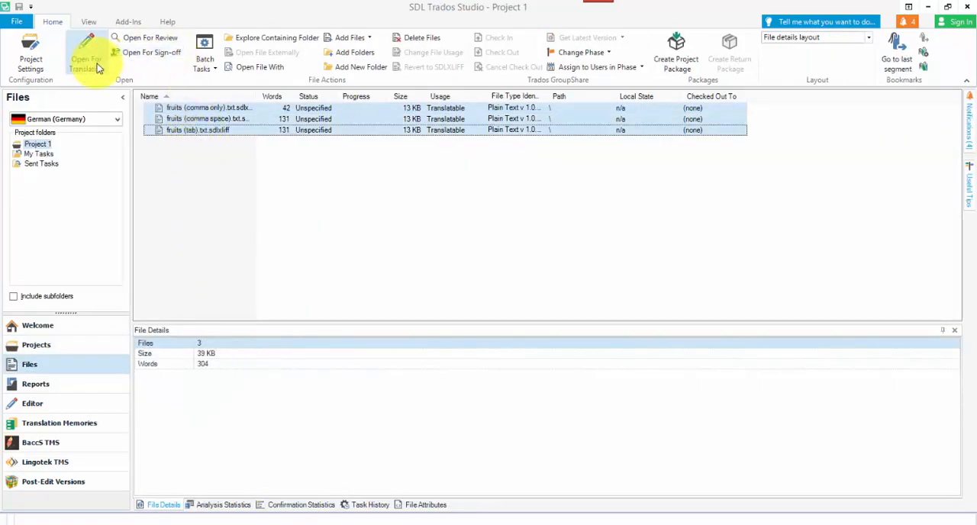
click(86, 58)
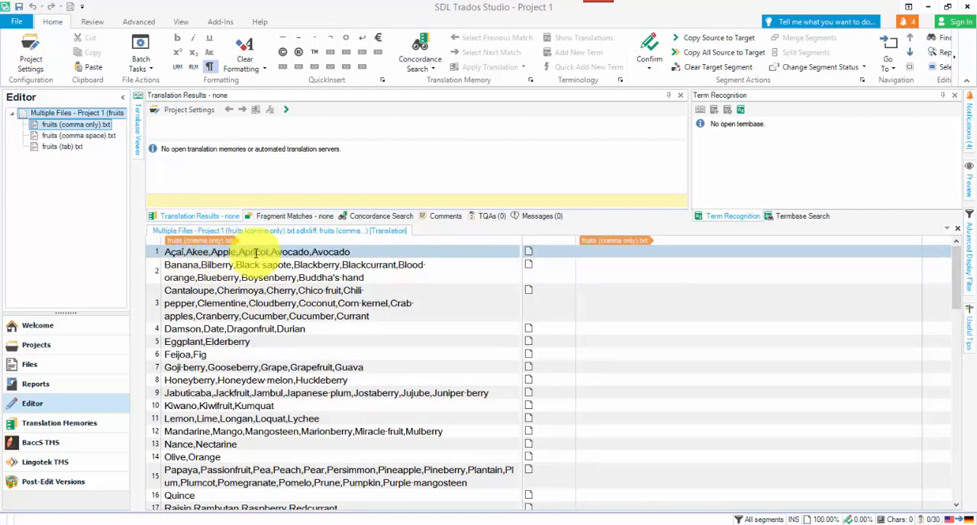
scroll(276, 346, down, 1)
scroll(276, 345, down, 10)
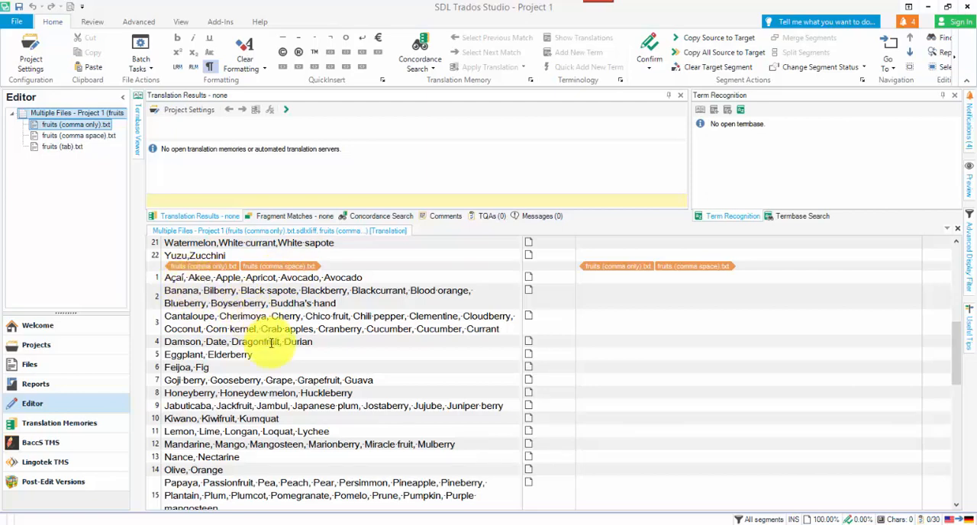
scroll(268, 338, down, 5)
scroll(267, 339, down, 2)
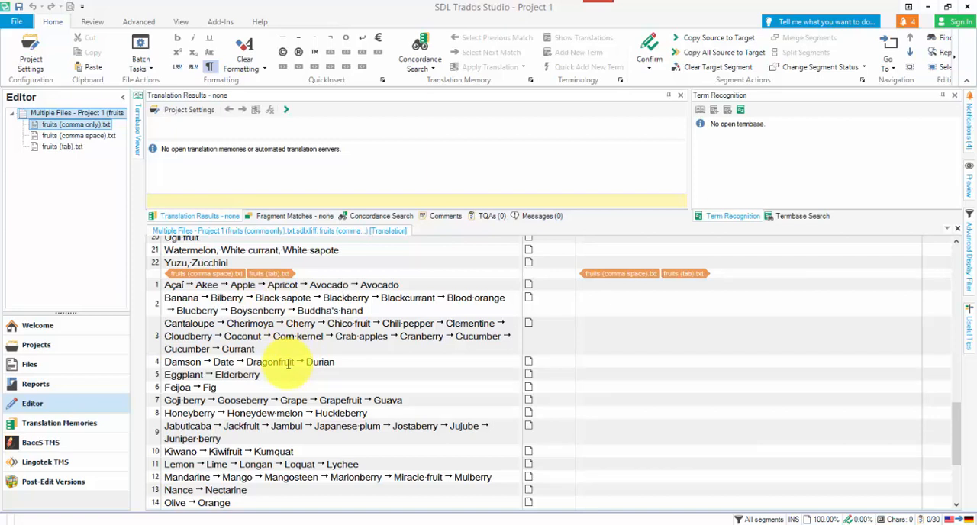
Split the first segment of fruits (tab).txt after Açaí and after Akee, then close the files without saving.
click(599, 286)
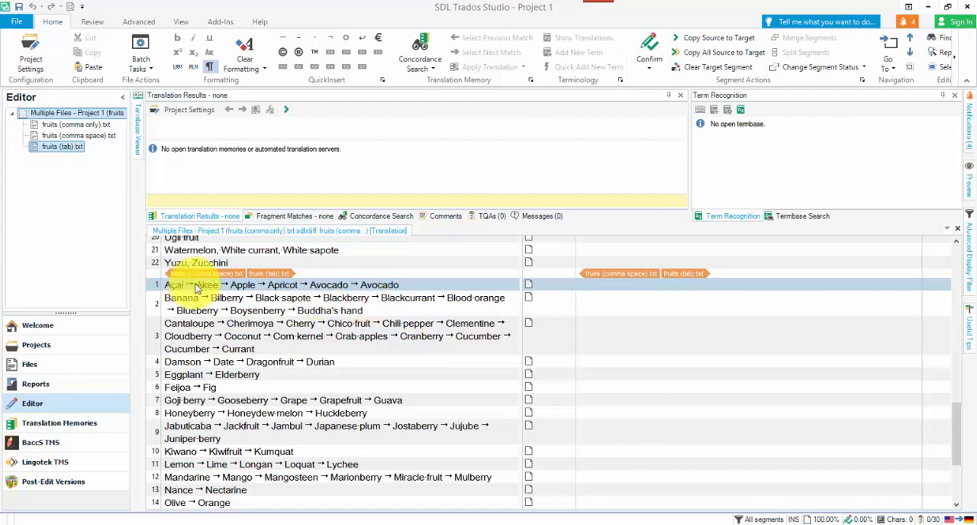
click(196, 289)
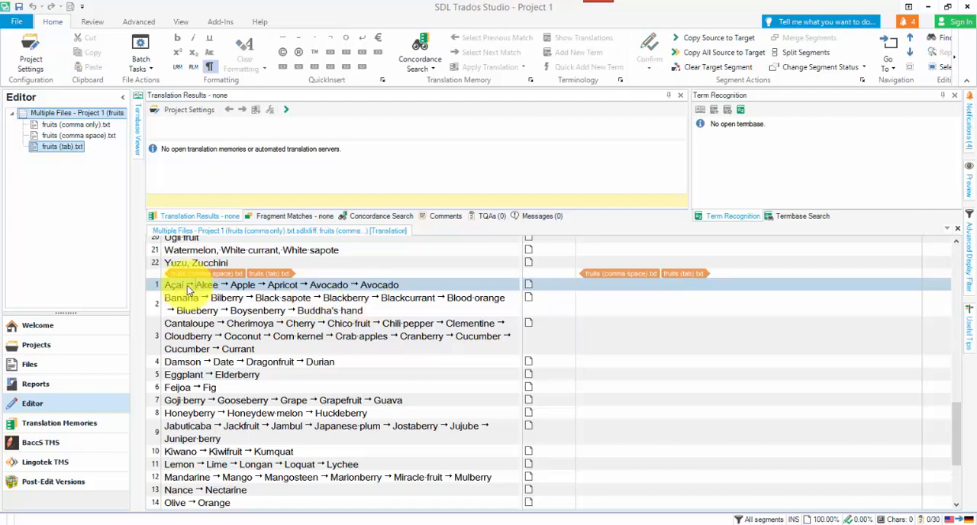
right_click(185, 286)
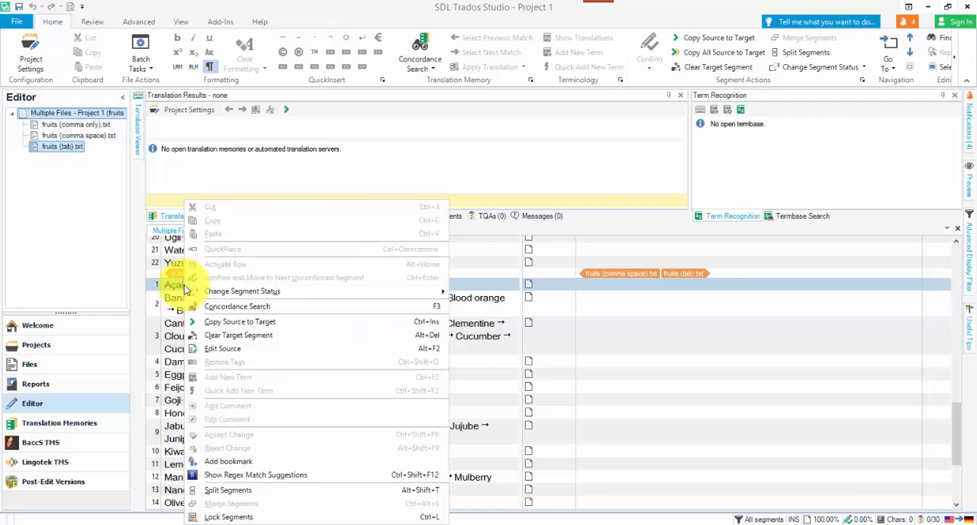
click(262, 491)
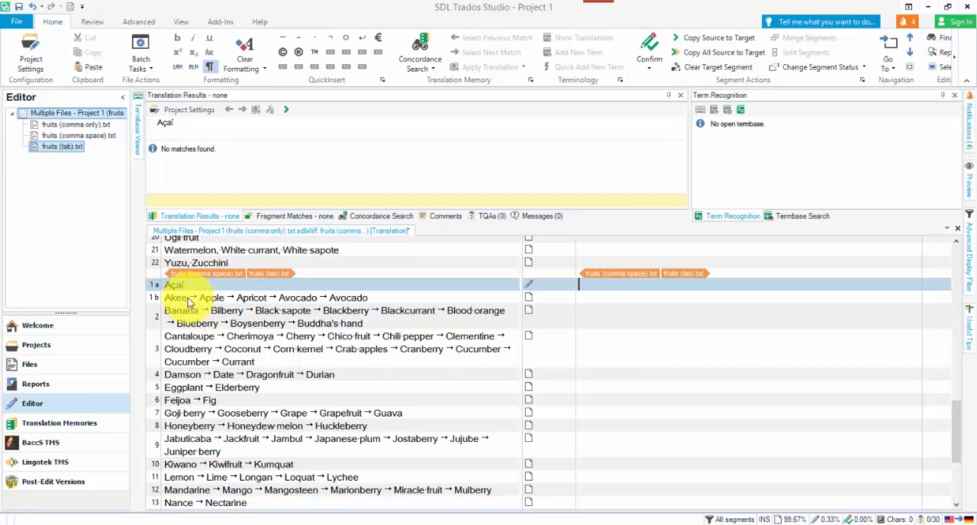
right_click(190, 300)
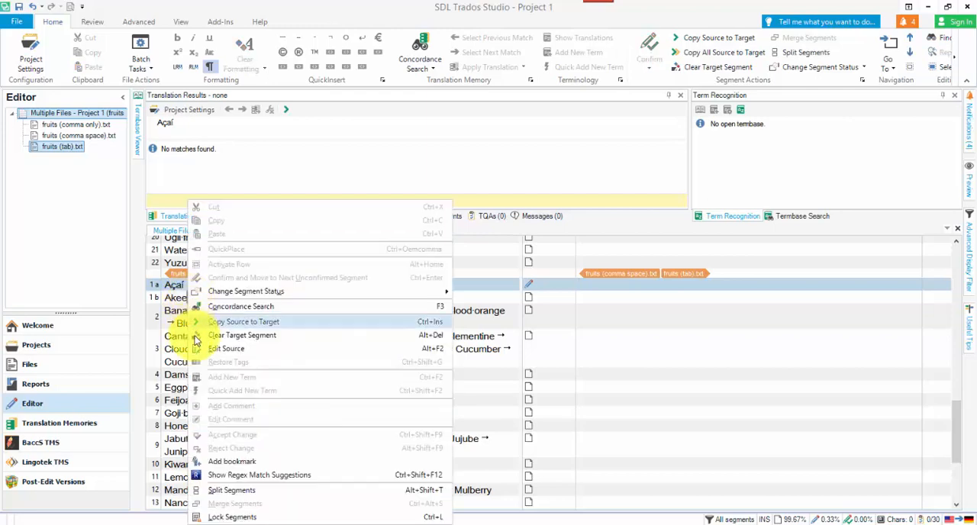
click(232, 490)
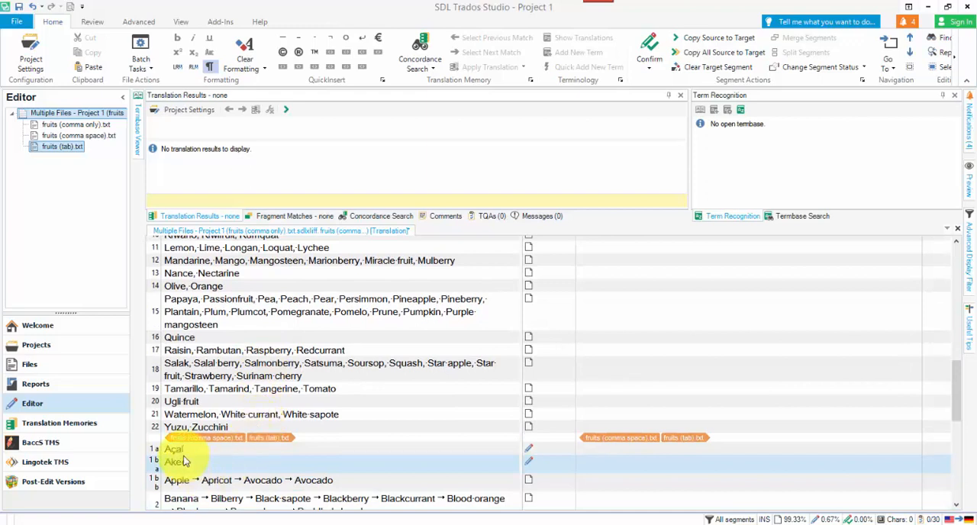
click(960, 230)
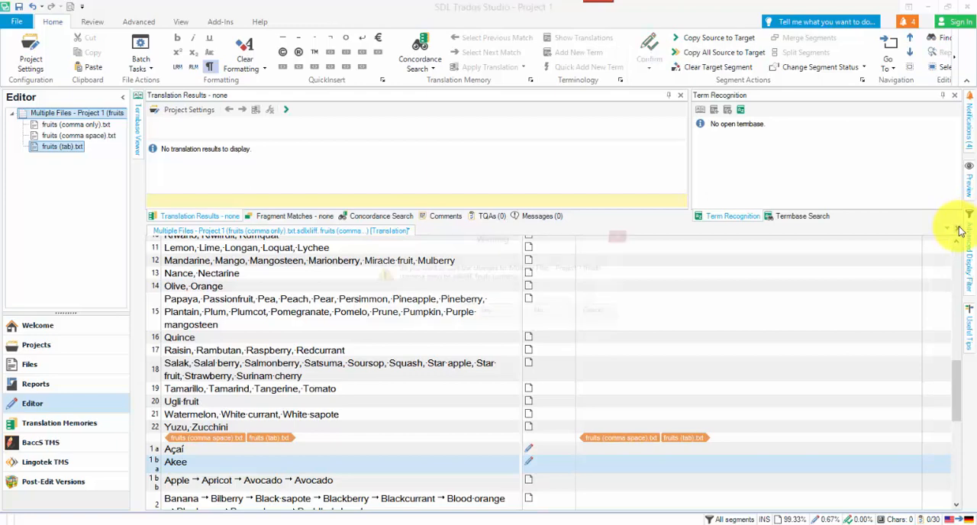
click(562, 318)
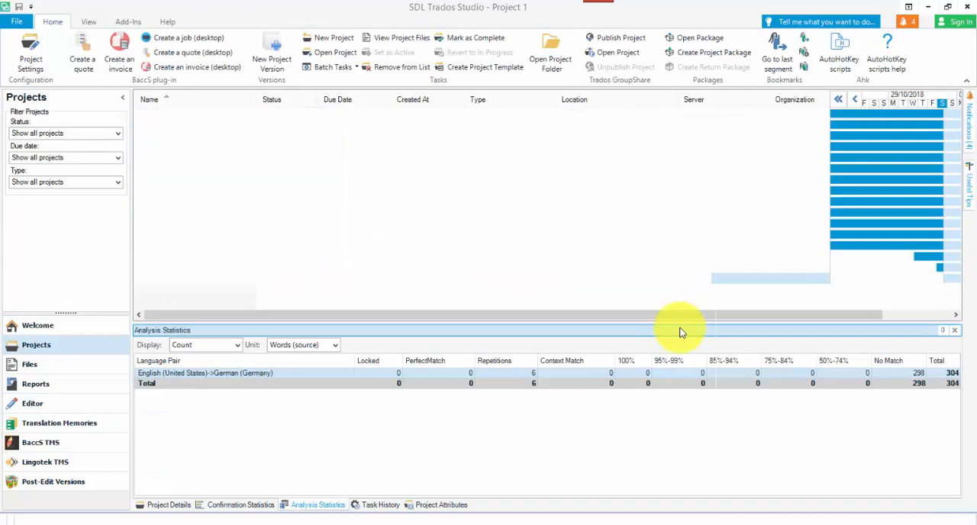
Open the file-based translation memory comma only.sdltm from the TMs folder.
click(76, 422)
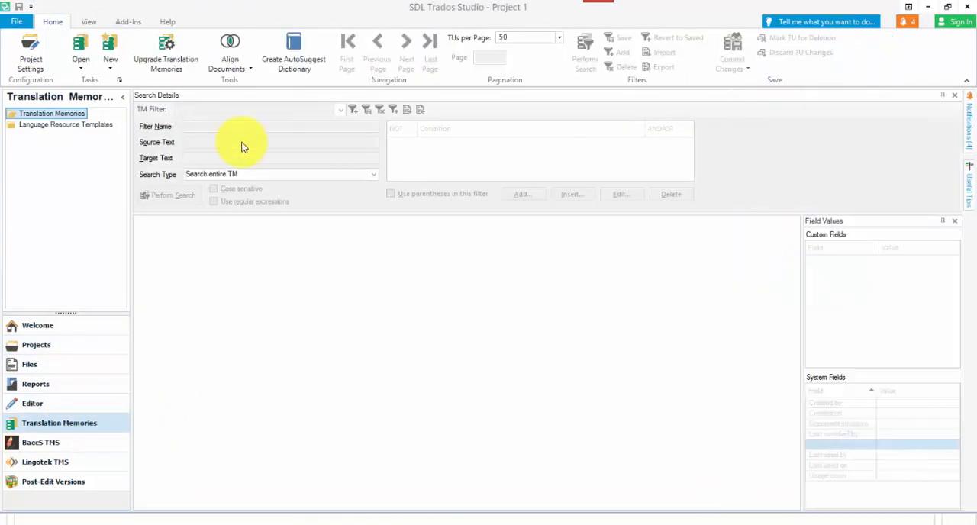
click(79, 46)
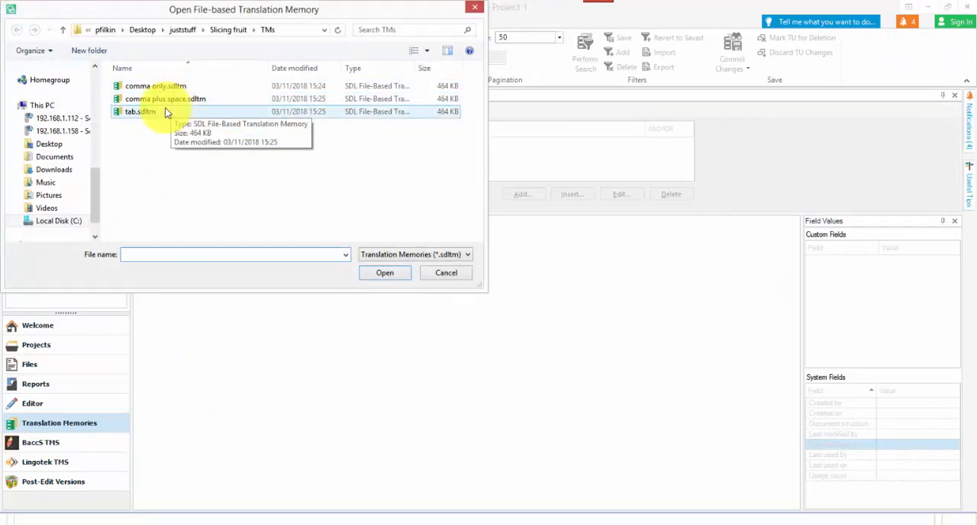
click(167, 87)
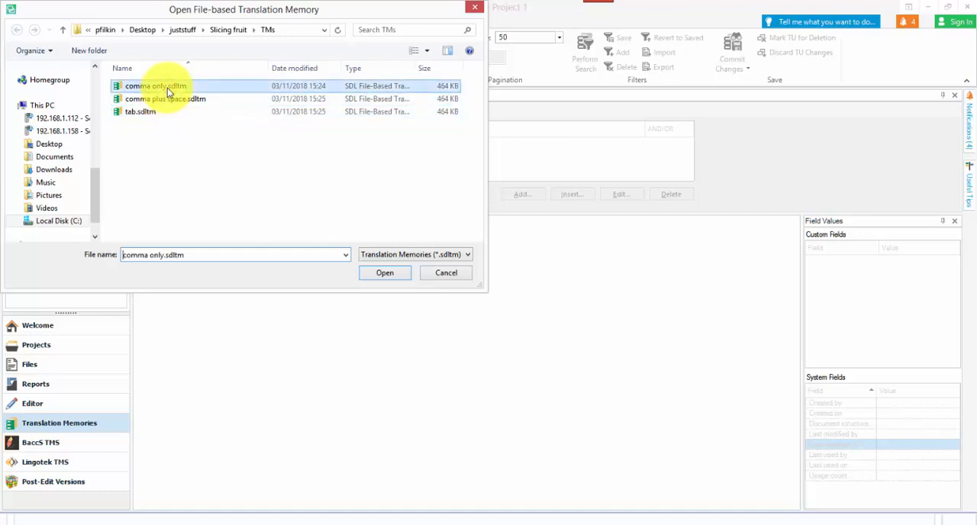
click(383, 275)
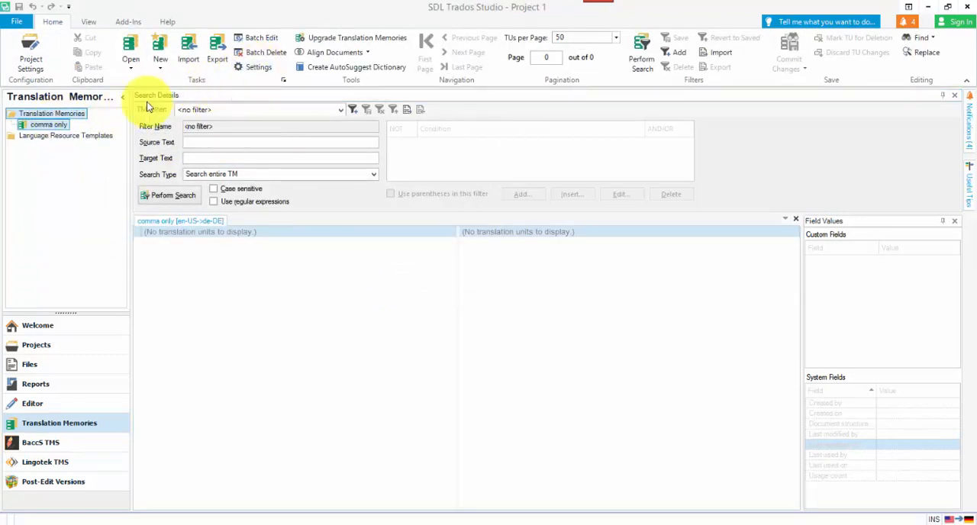
Open the English (United States) segmentation rules in the language resources of the comma only translation memory for editing.
right_click(57, 125)
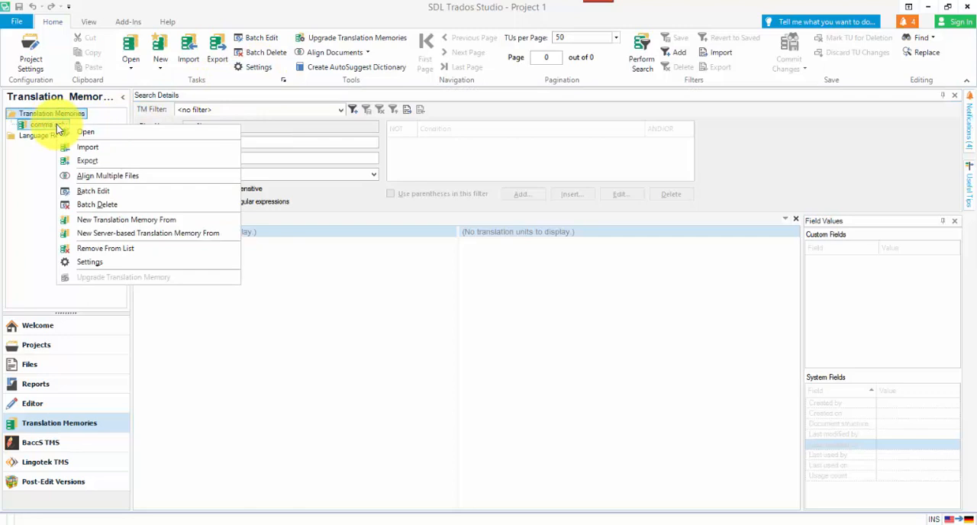
click(91, 262)
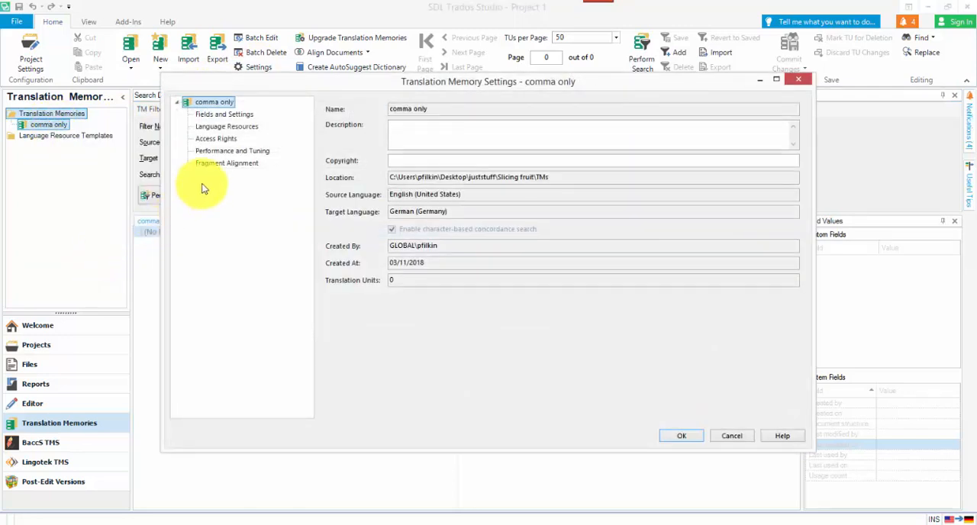
click(219, 128)
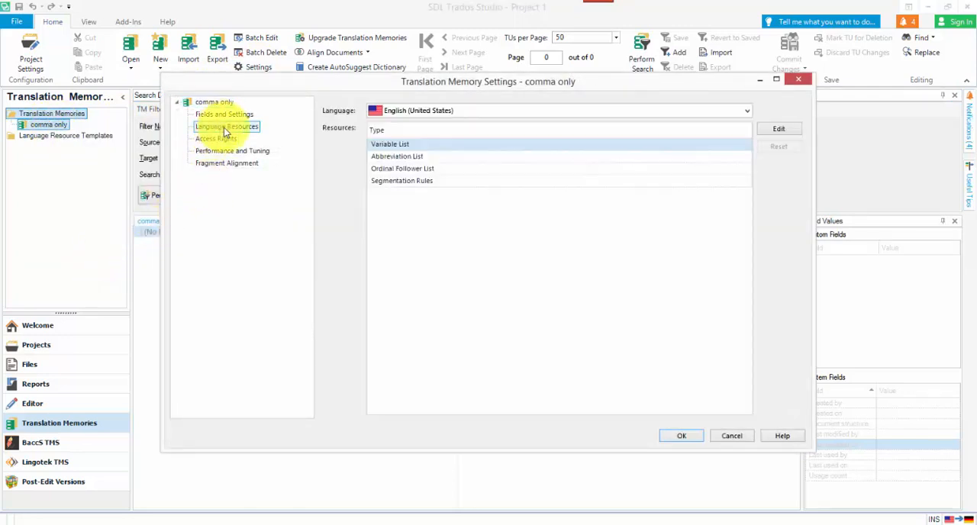
click(397, 179)
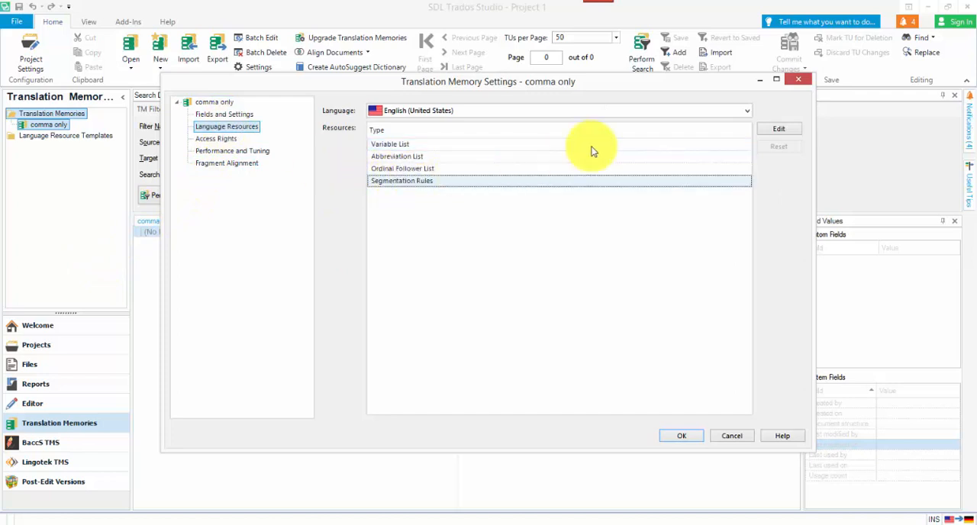
click(779, 129)
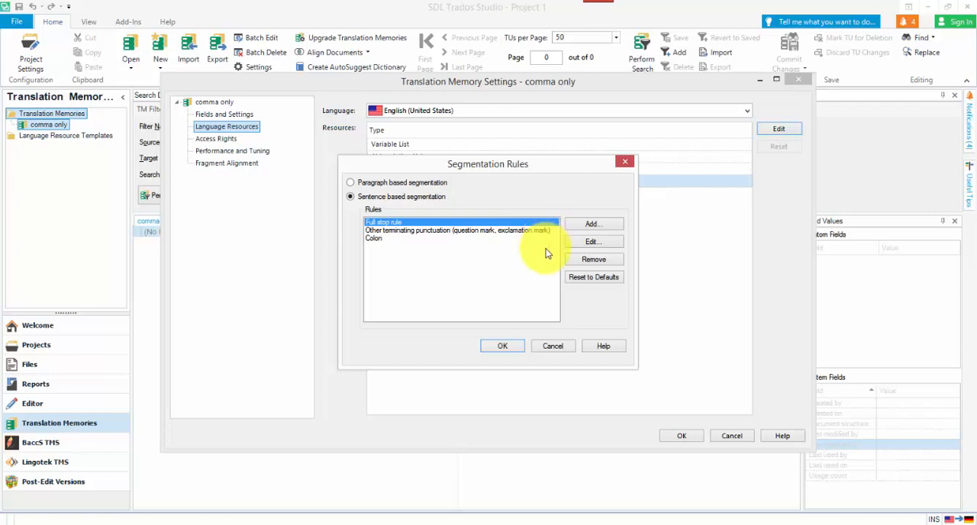
Add a segmentation rule with the description "comma only - rule 1".
click(593, 225)
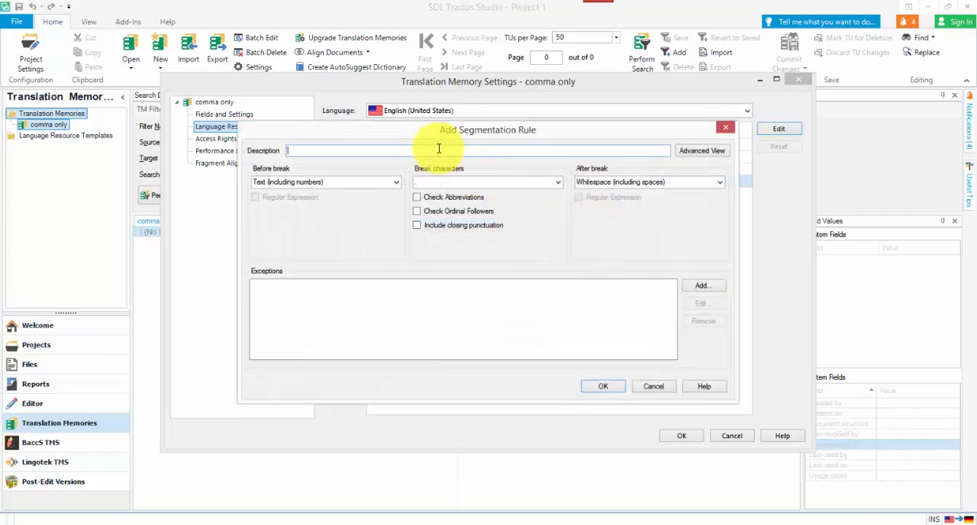
text(comma only - rule 1)
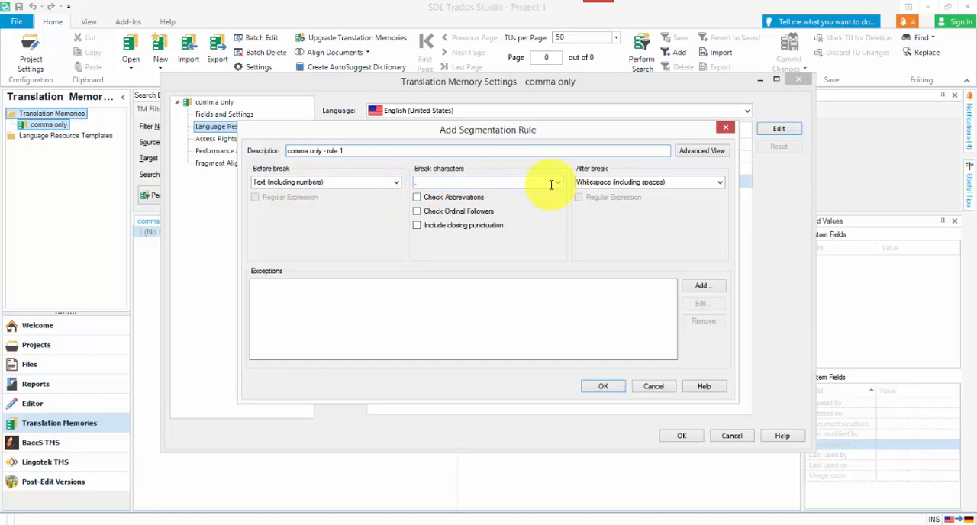
Try \w as the rule's break characters and inspect the resulting regular expressions in the advanced view.
click(518, 183)
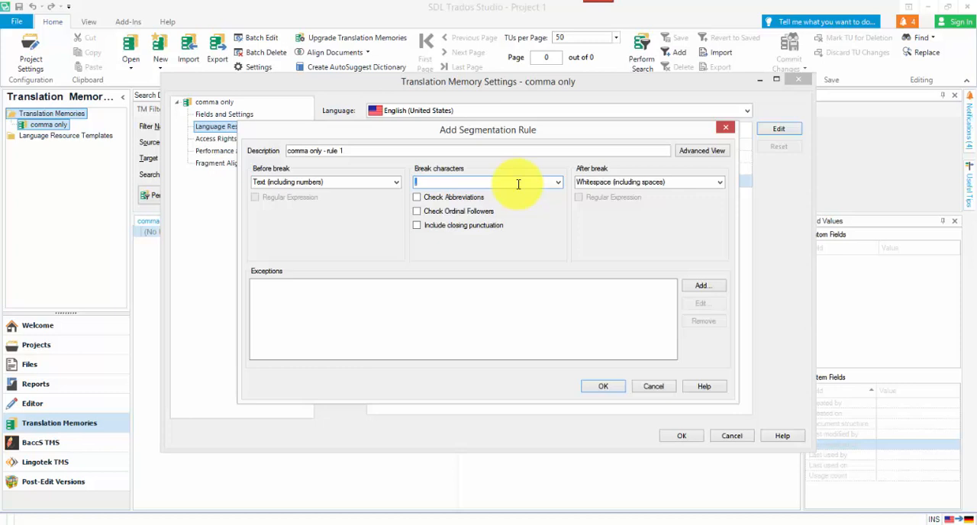
text(\w)
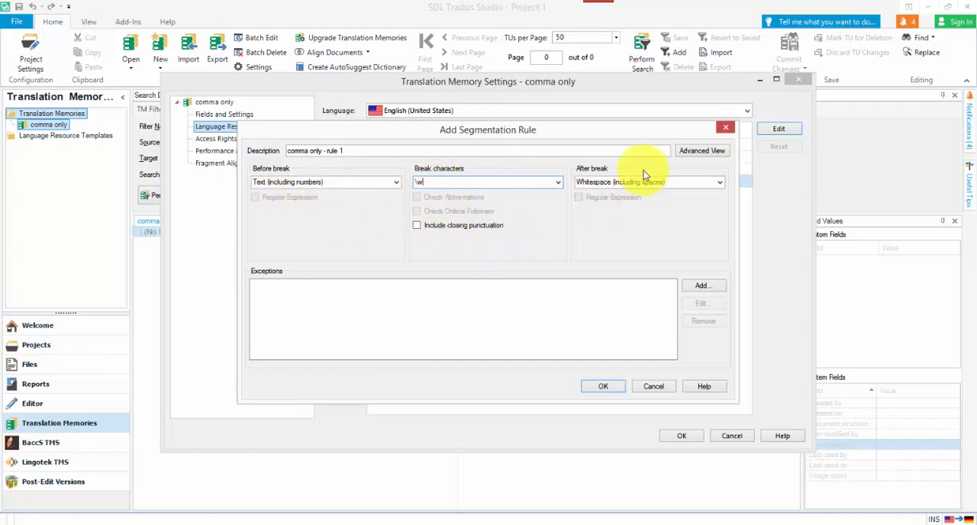
click(702, 151)
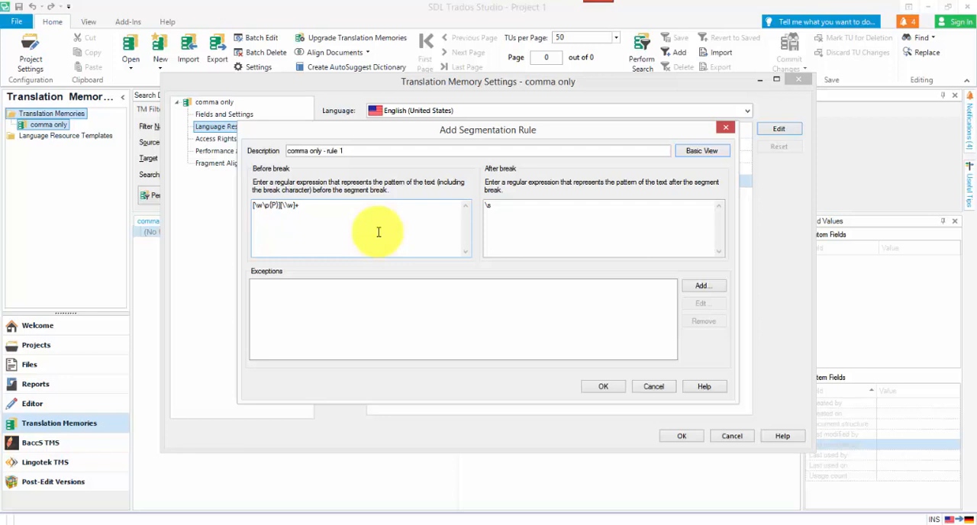
click(699, 152)
Set the rule's break characters to the placeholder X and its after-break text to a comma, and show the resulting regular expressions.
double_click(445, 183)
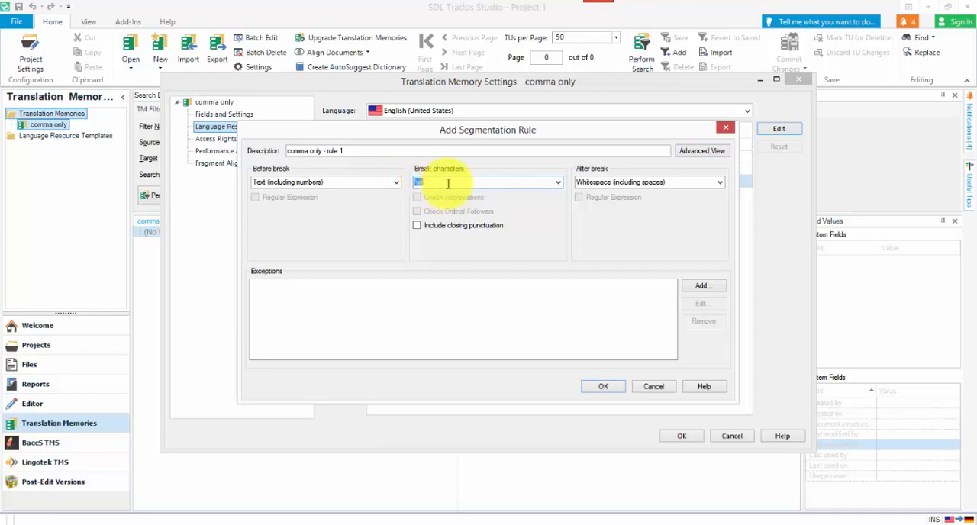
text(X)
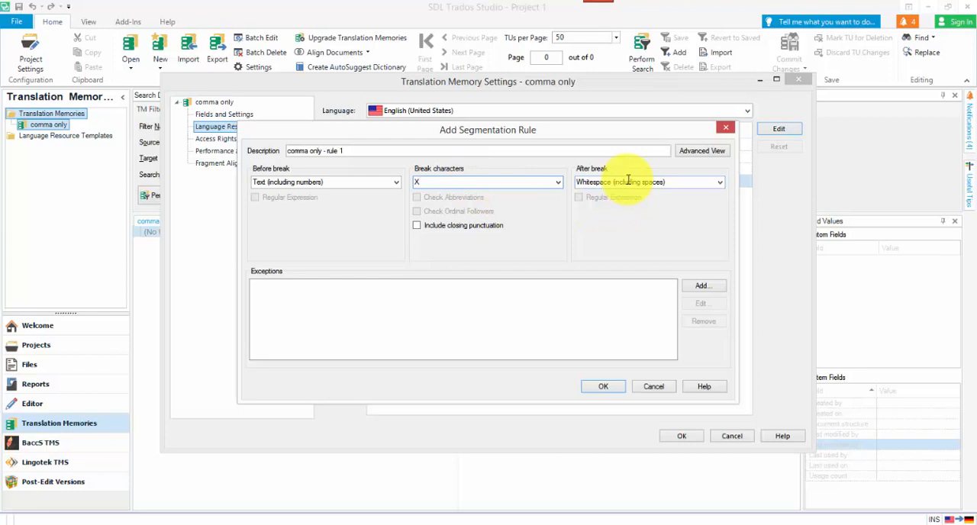
click(674, 180)
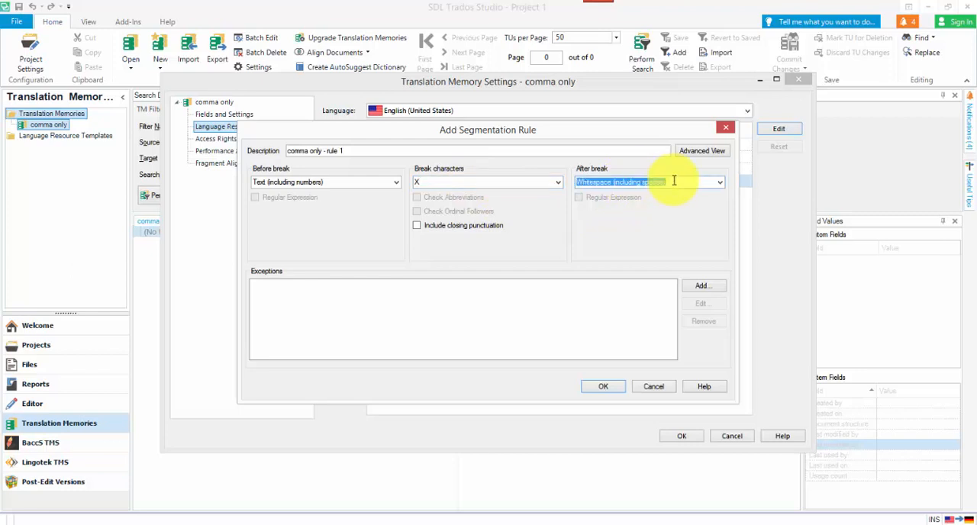
key(BackSpace)
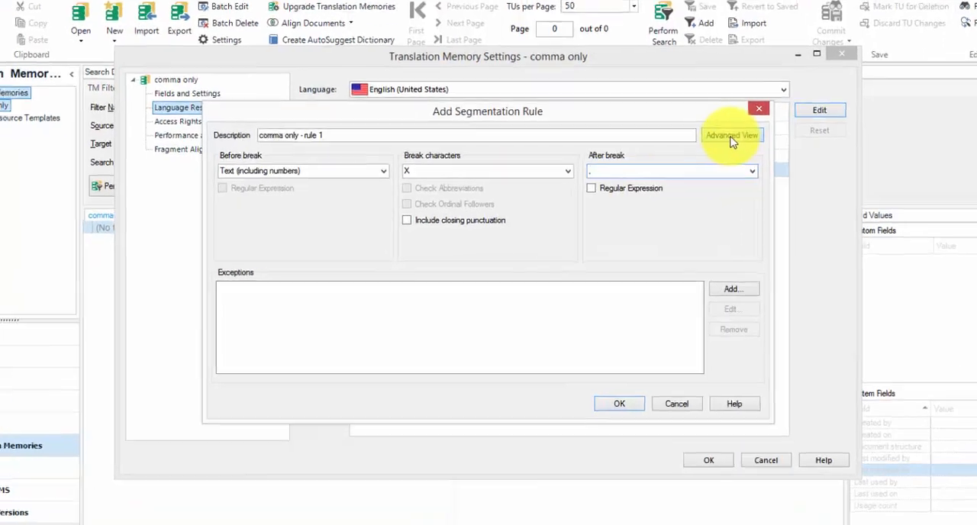
click(701, 151)
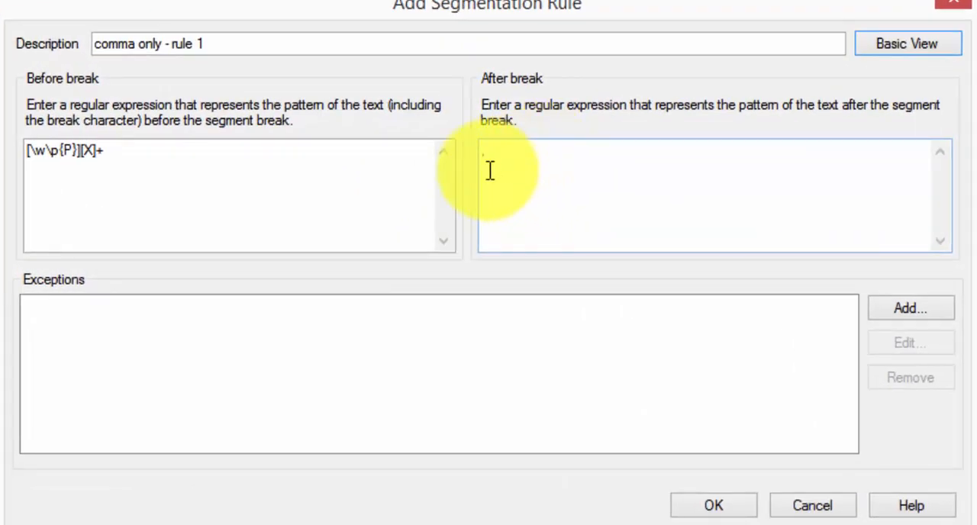
Replace the X with \w in the before-break expression, and save the rule and the comma only translation memory settings.
click(117, 152)
drag(118, 152, 7, 174)
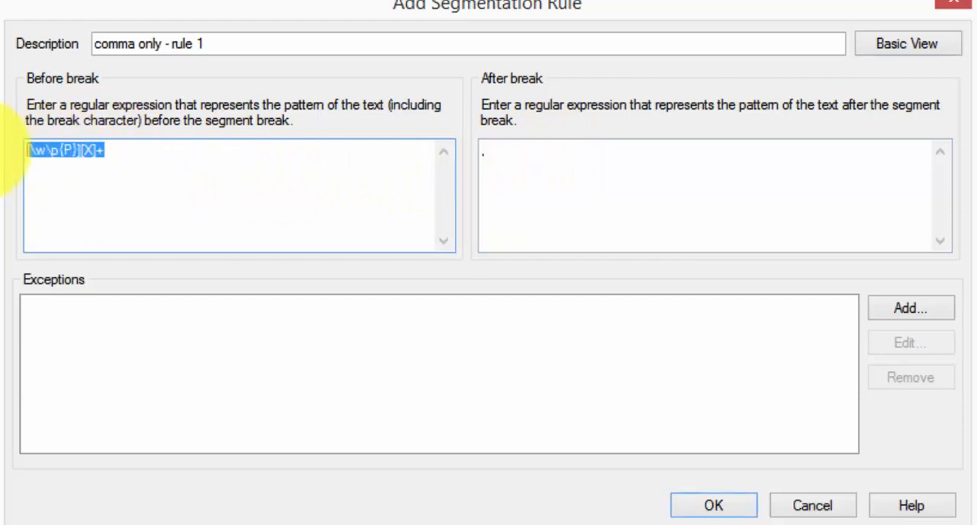
click(53, 153)
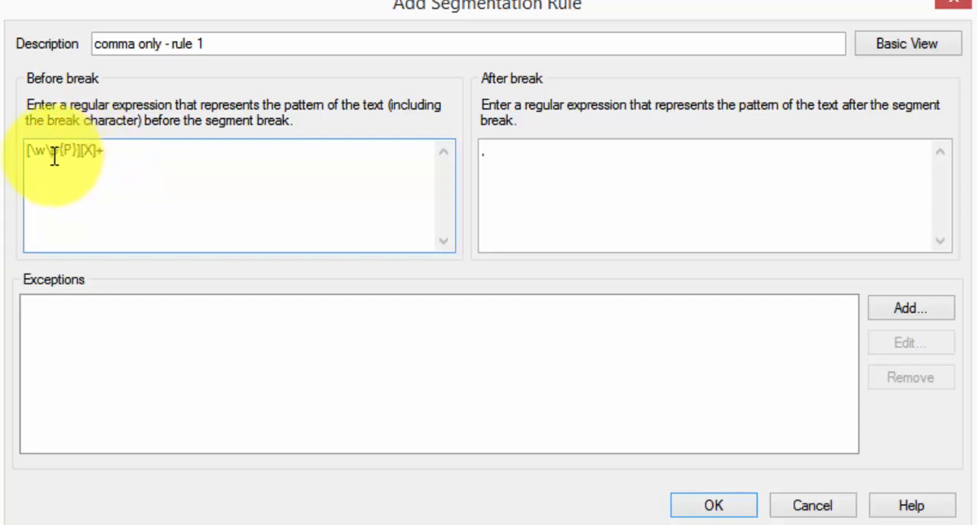
drag(52, 152, 68, 147)
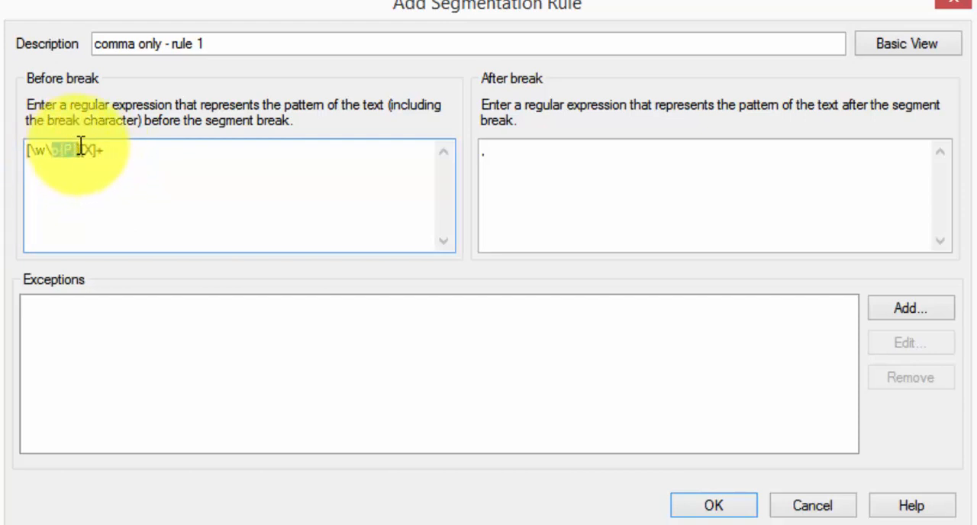
click(94, 185)
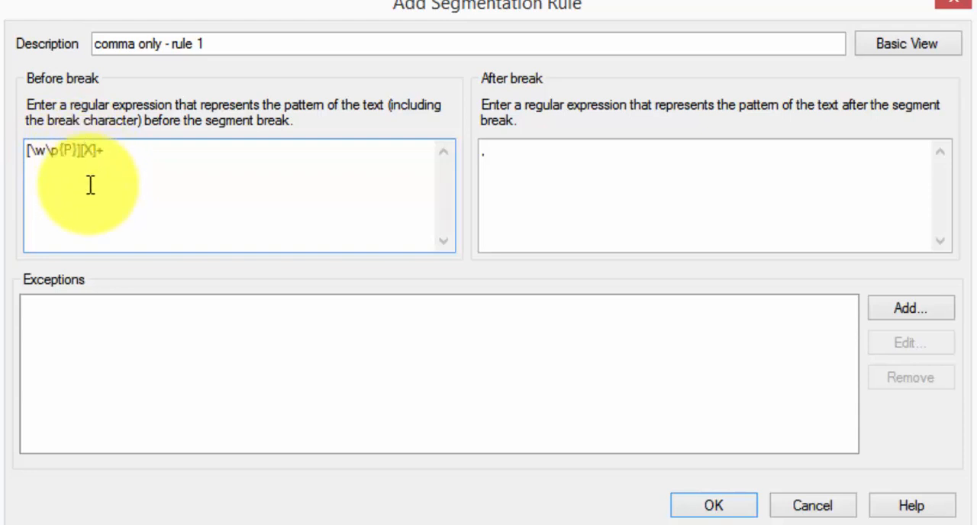
key(shift+Right)
text(\w)
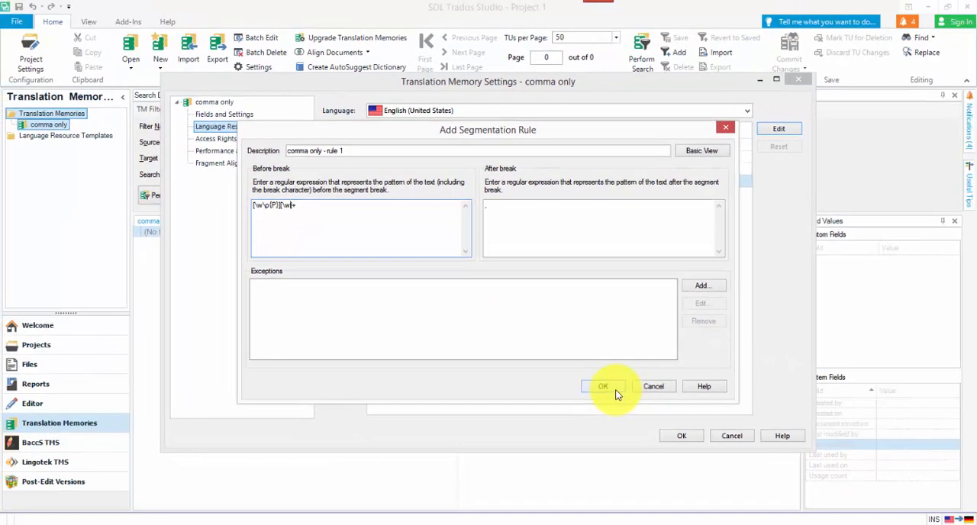
click(617, 394)
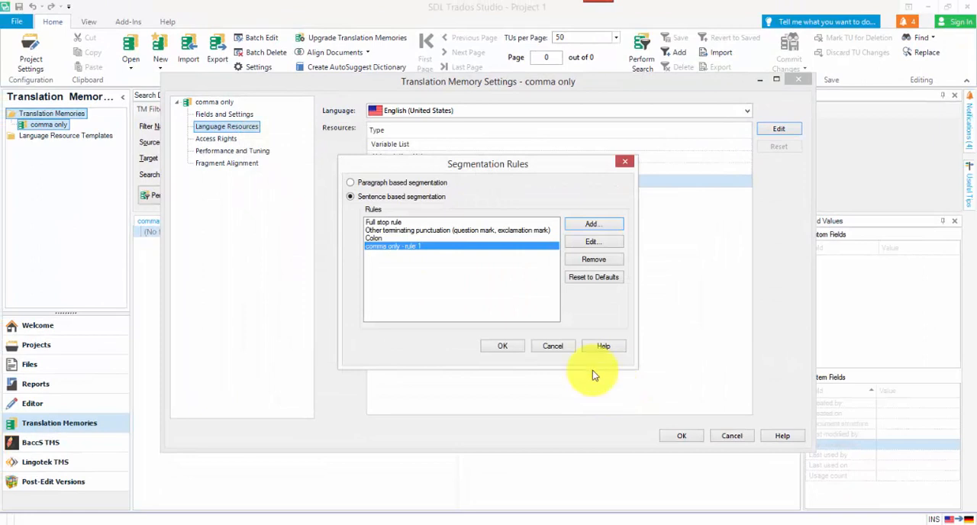
click(516, 346)
click(673, 436)
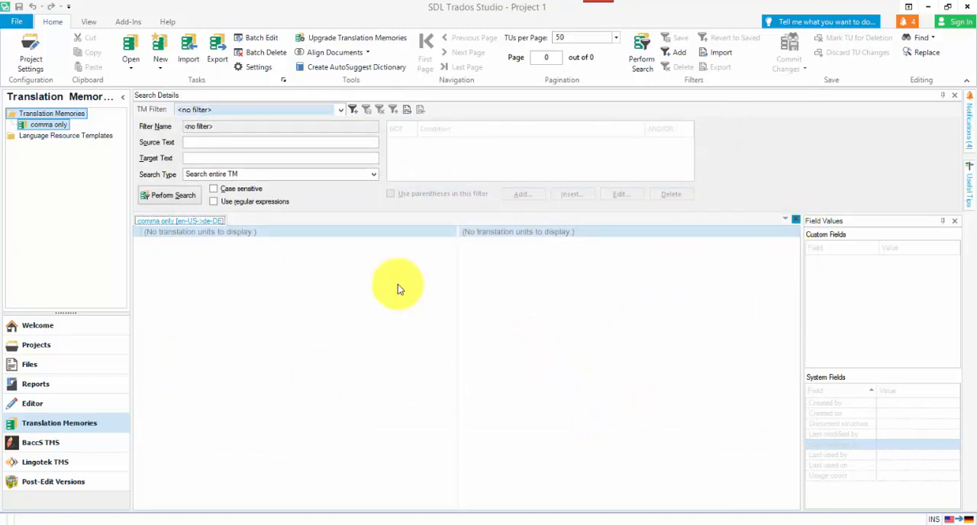
Open fruits (comma only).txt from the files folder for translation as a single document.
click(38, 325)
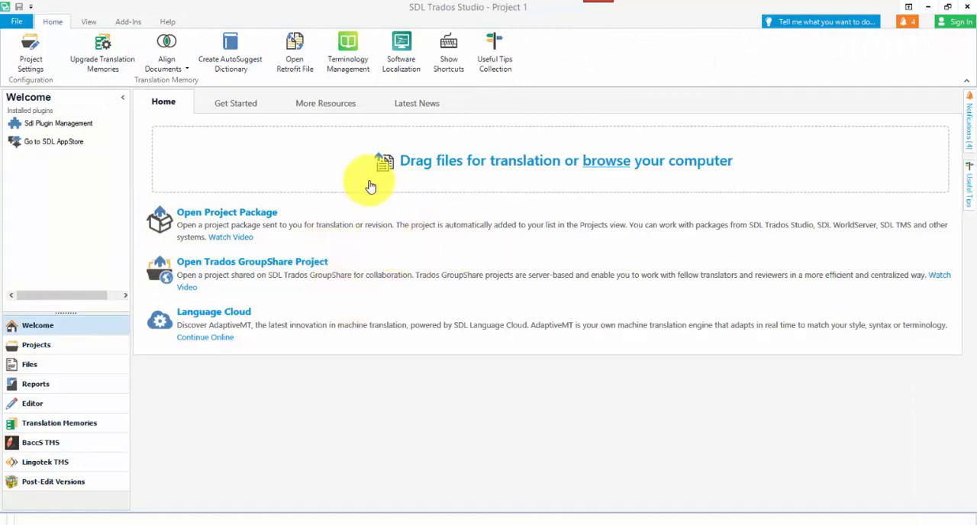
click(19, 21)
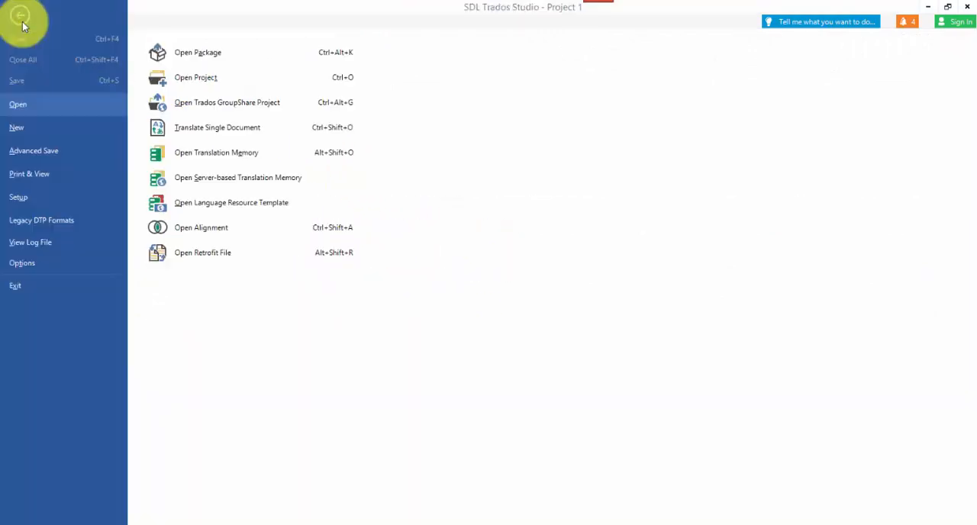
click(224, 129)
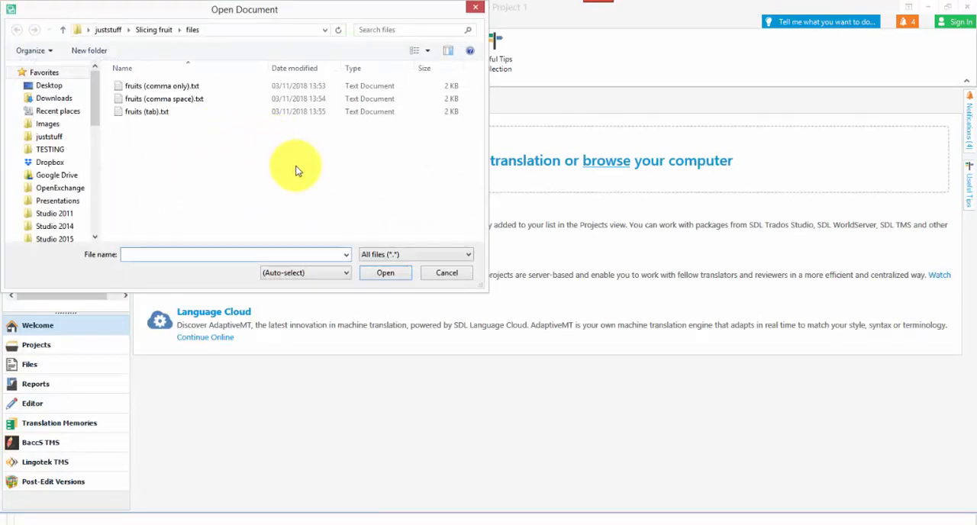
click(195, 88)
click(385, 273)
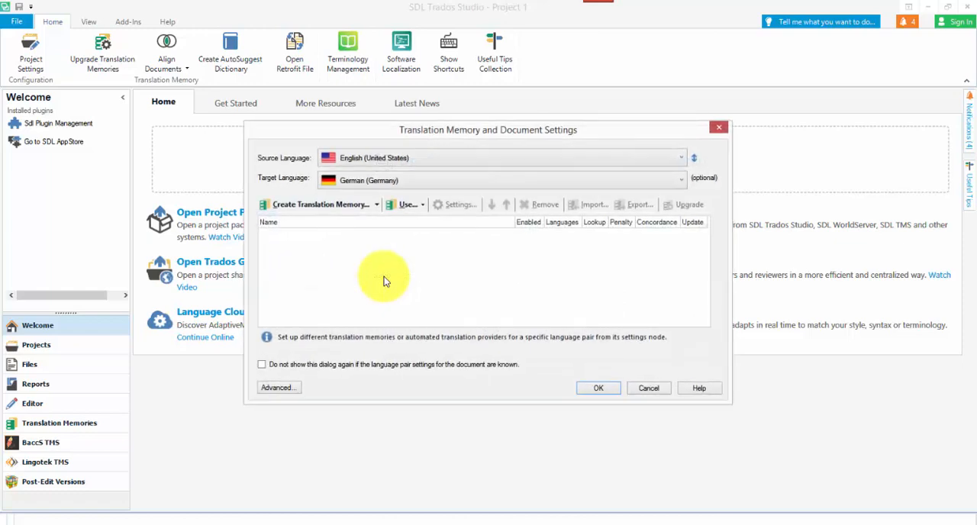
Attach the file-based translation memory comma only.sdltm to the document and open it in the editor.
click(404, 204)
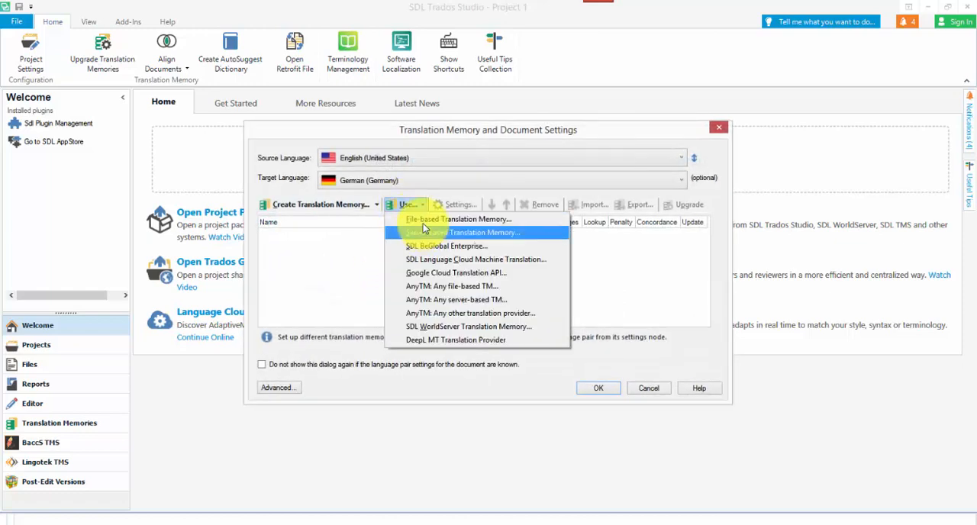
click(418, 221)
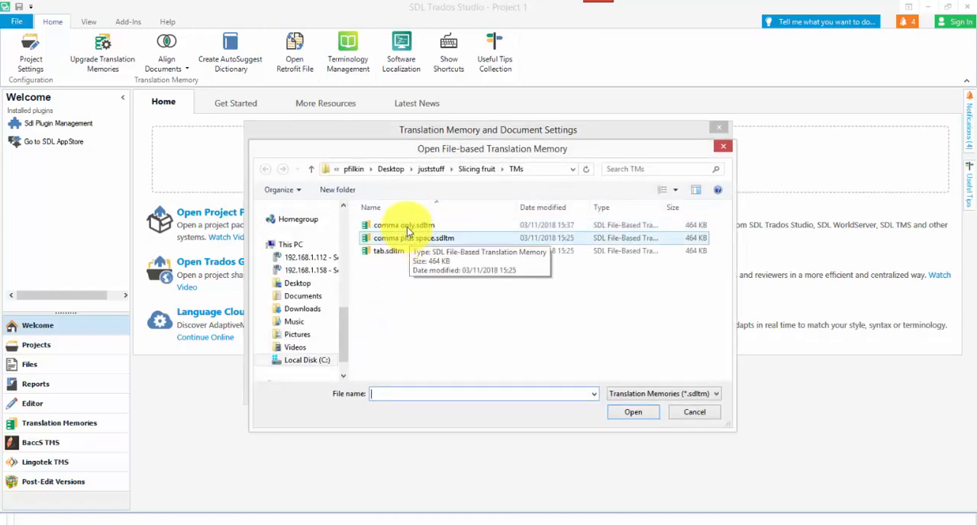
click(407, 226)
click(621, 412)
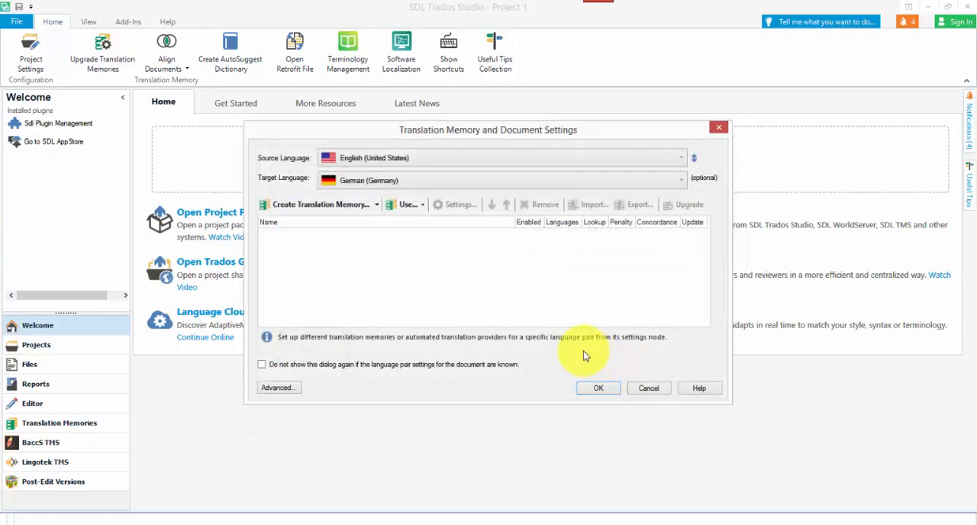
click(586, 391)
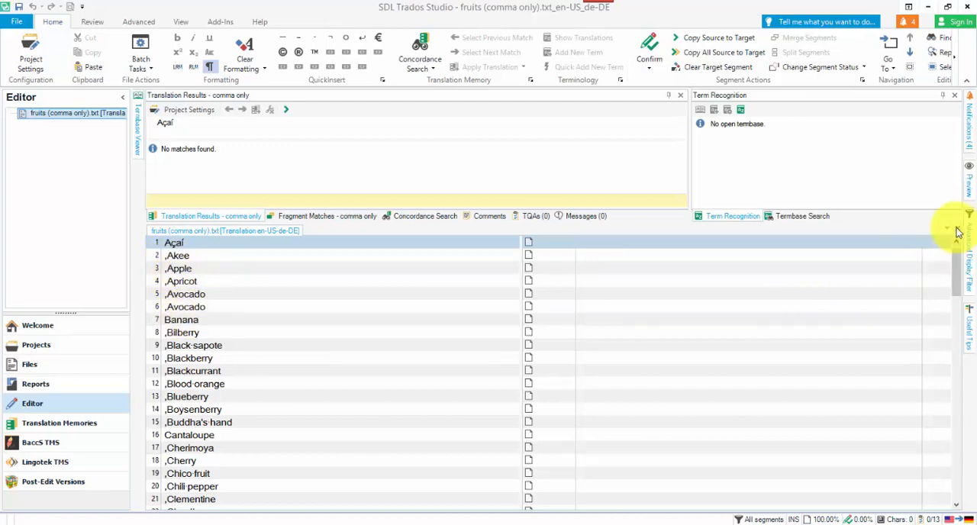
Leave the open document and start translating fruits (comma only).txt again as a single document.
click(62, 341)
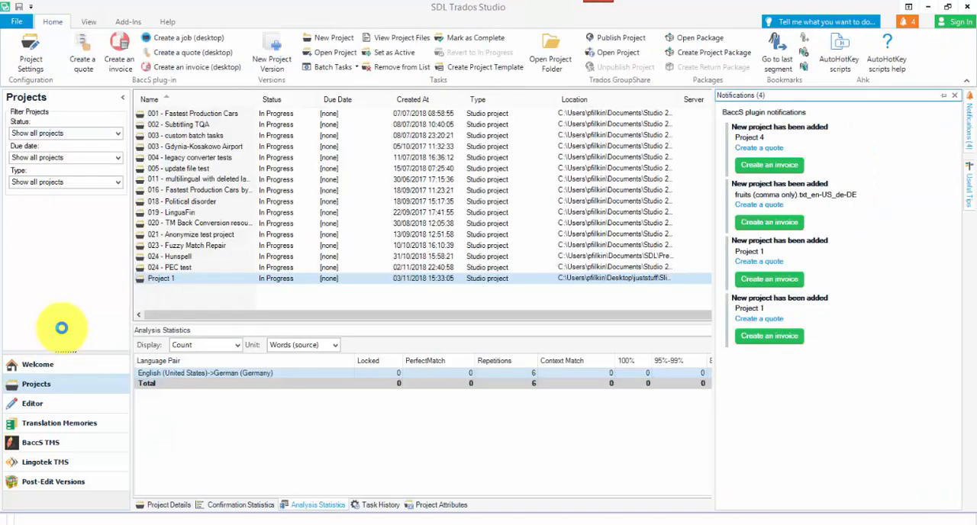
click(48, 370)
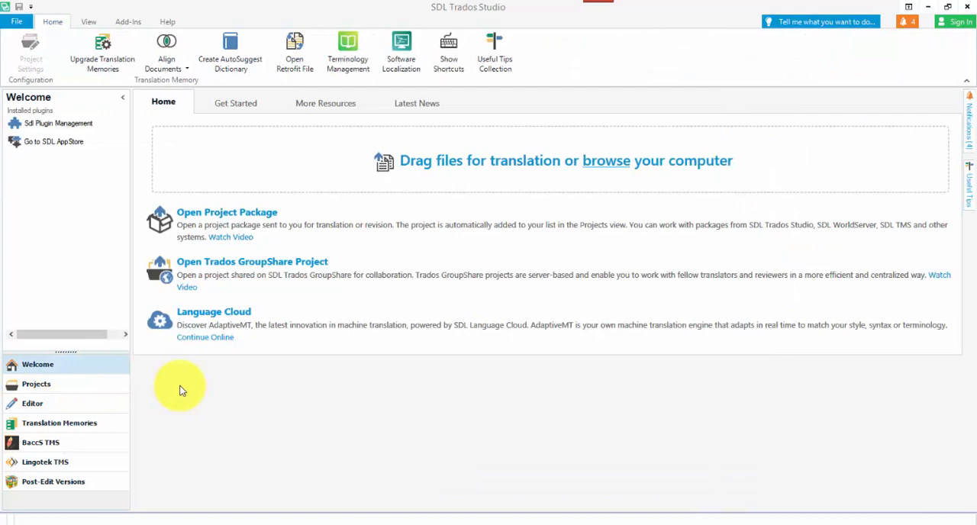
key(ctrl+o)
click(162, 88)
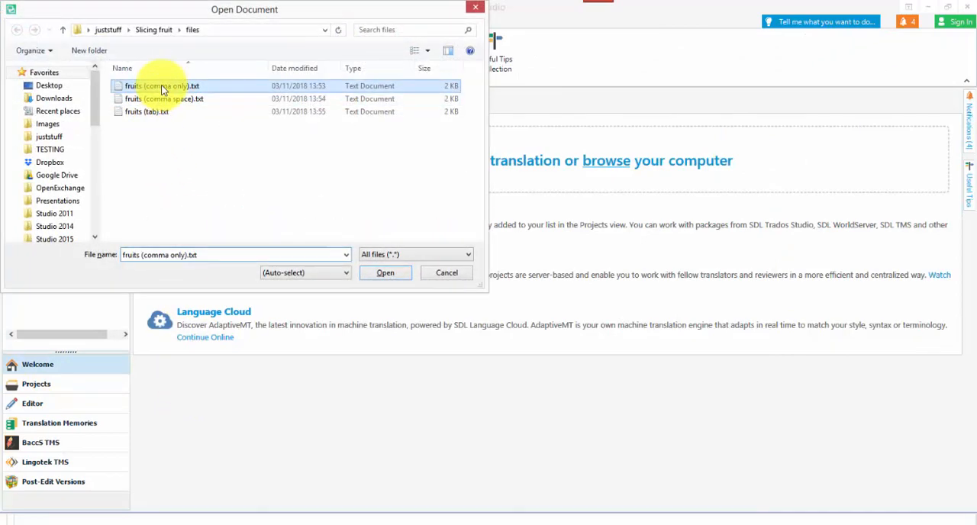
double_click(162, 88)
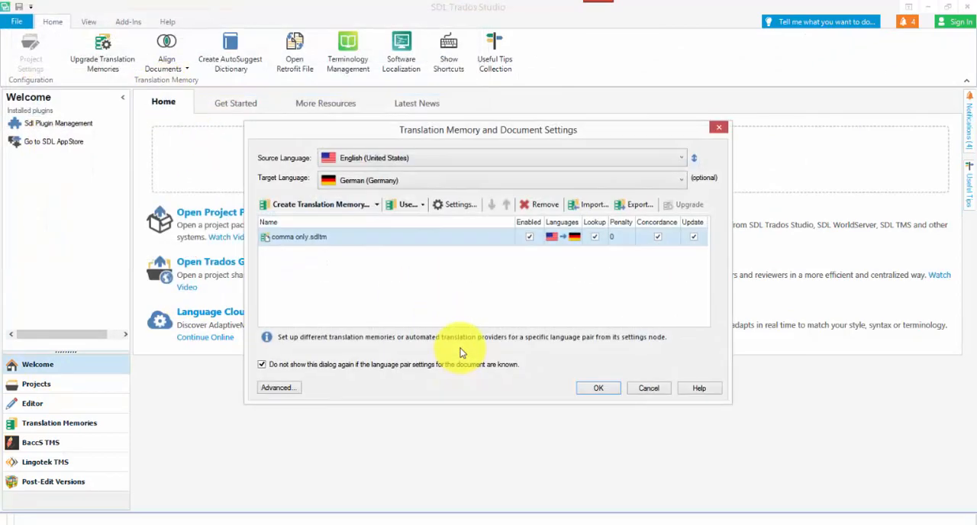
Open the English (United States) segmentation rules of comma only.sdltm for editing from the document's translation memory settings.
click(460, 204)
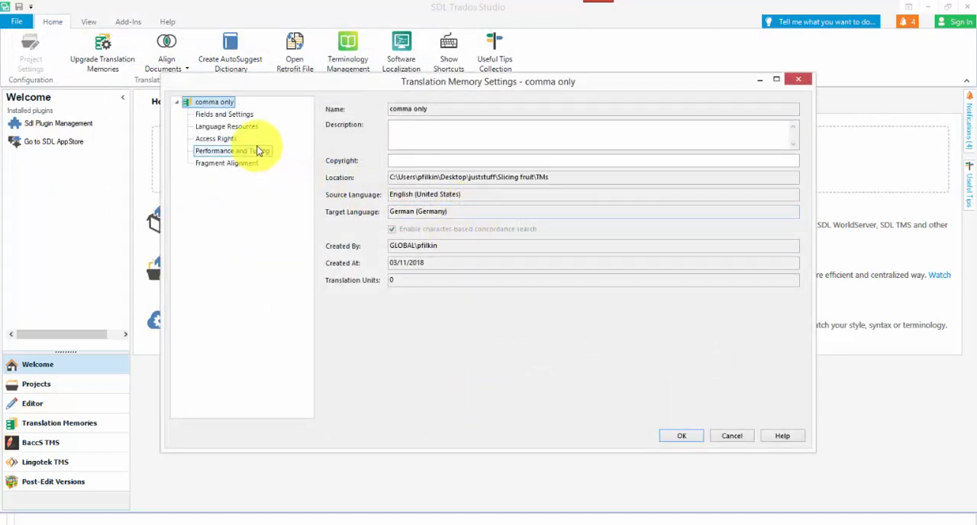
click(247, 131)
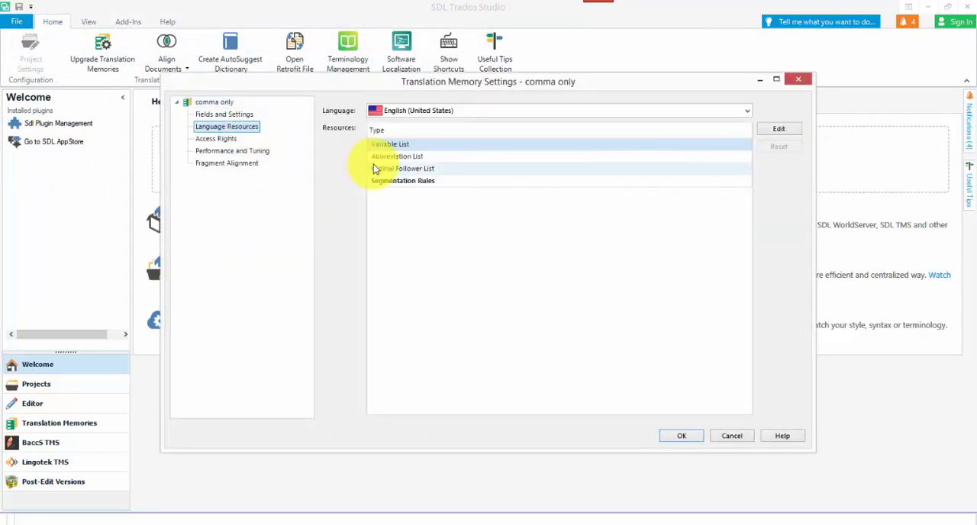
click(412, 182)
click(779, 131)
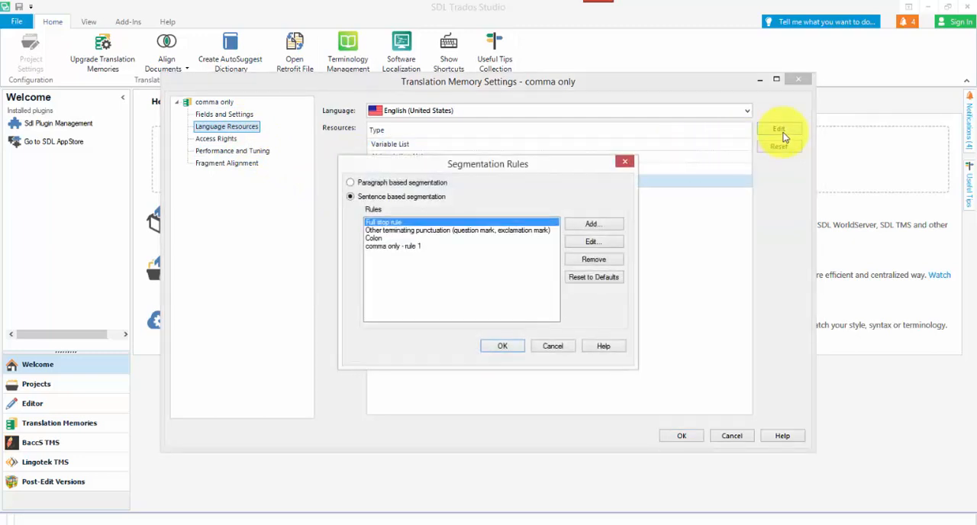
Add a second segmentation rule with the description "comma only - rule 2".
click(407, 246)
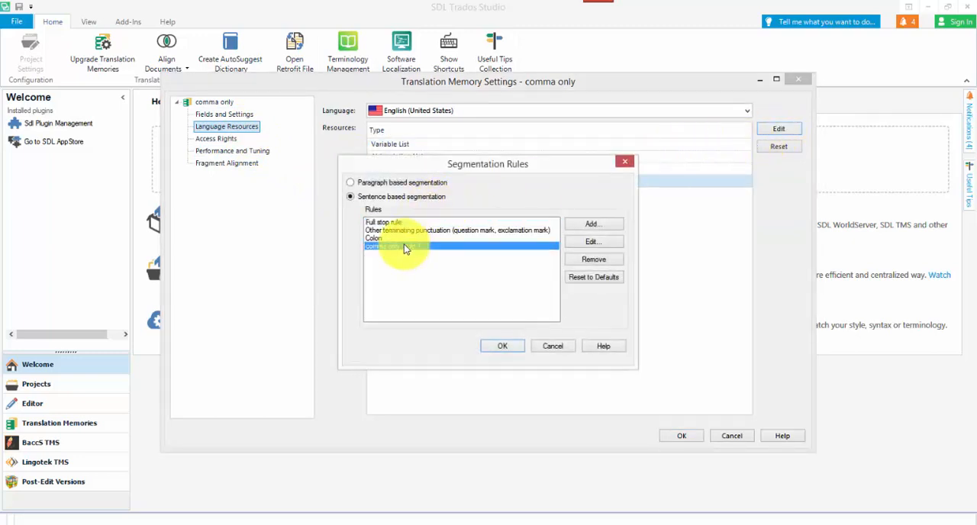
click(592, 223)
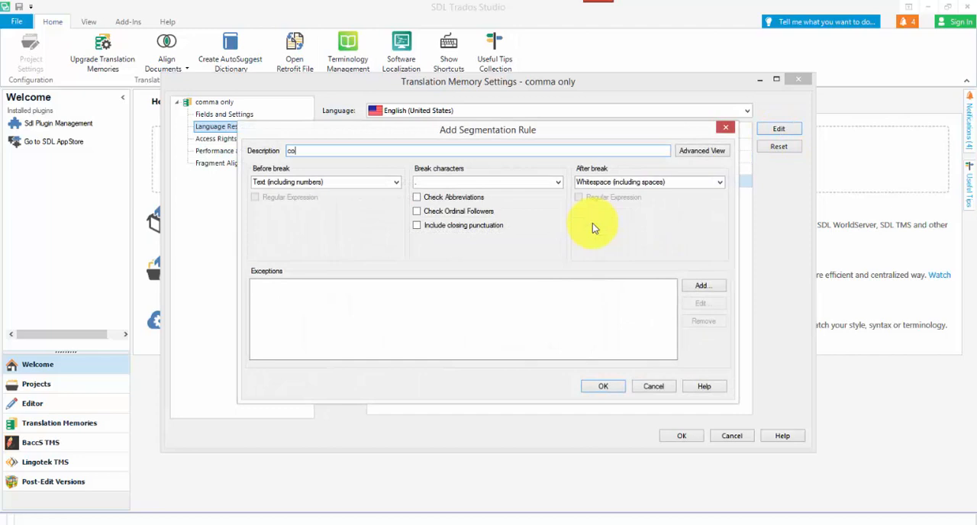
text(comma only - rule 2)
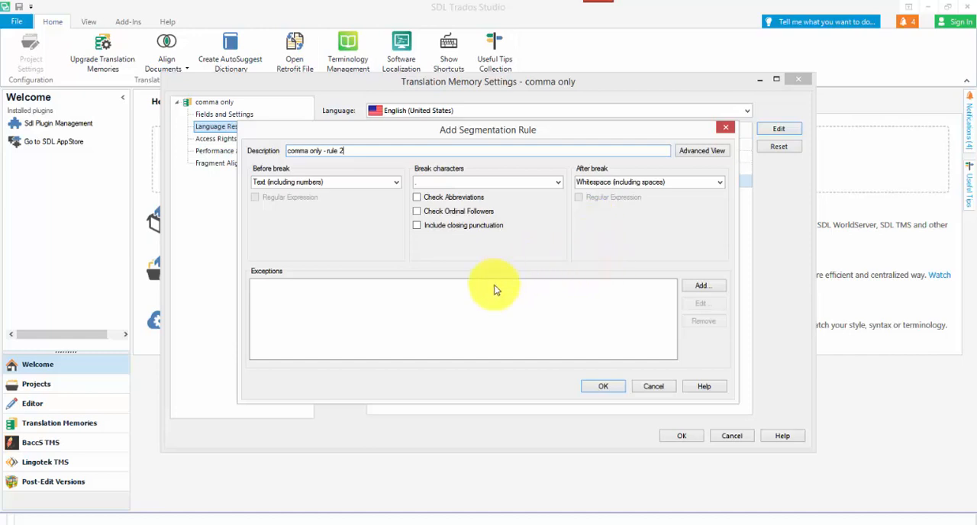
Clear the rule's before-break text, set a comma as break character and Text (including numbers) after the break, and save the rule.
click(351, 179)
key(BackSpace)
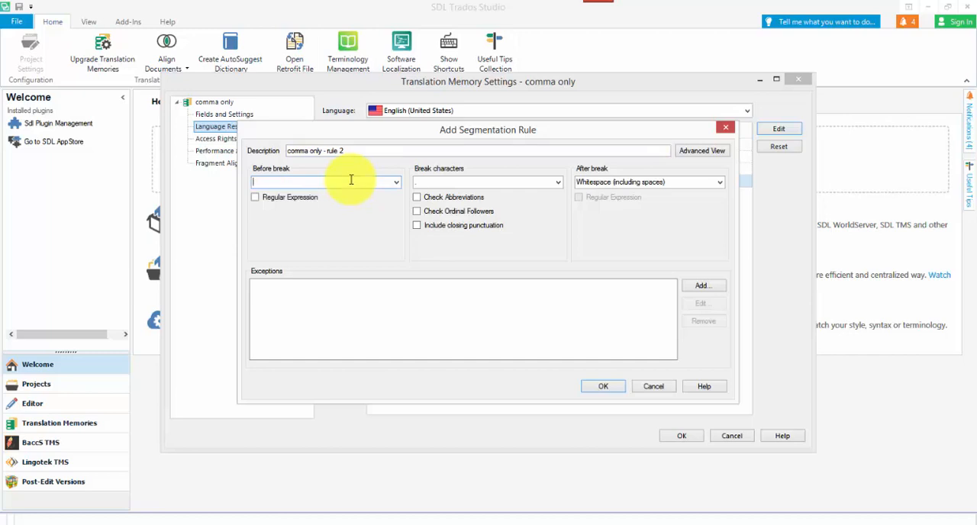
click(435, 185)
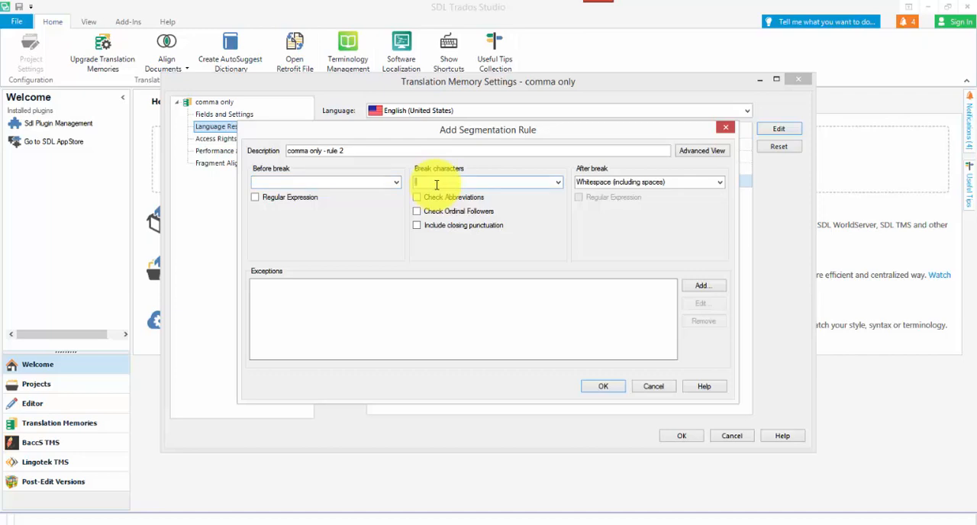
key(BackSpace)
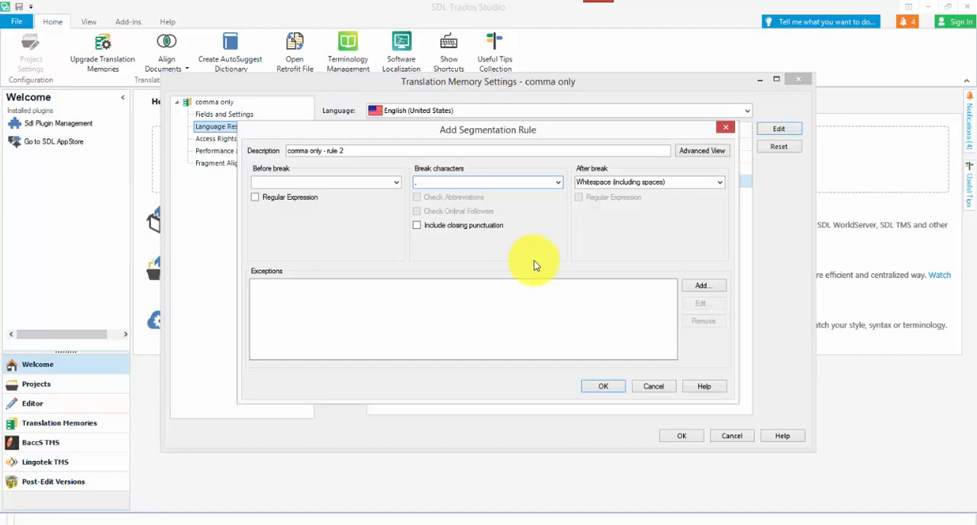
click(719, 183)
click(668, 202)
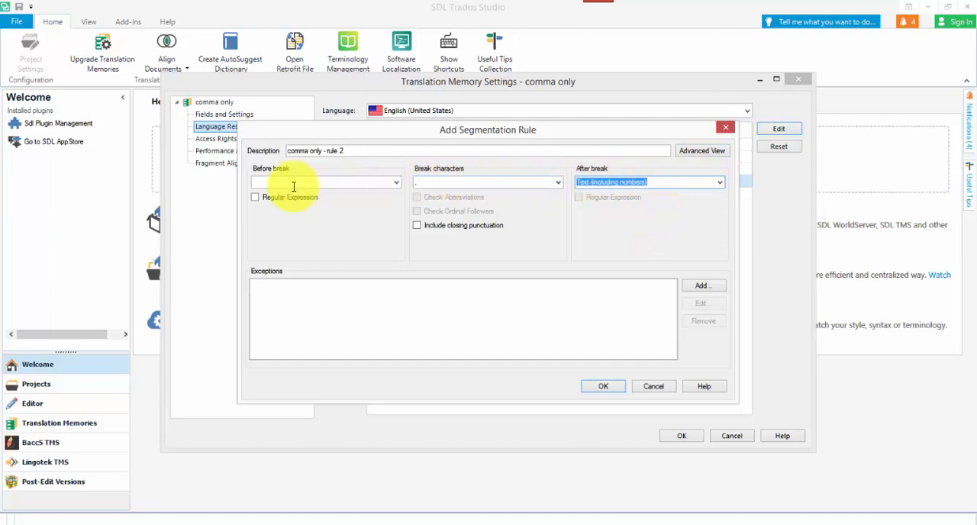
click(611, 386)
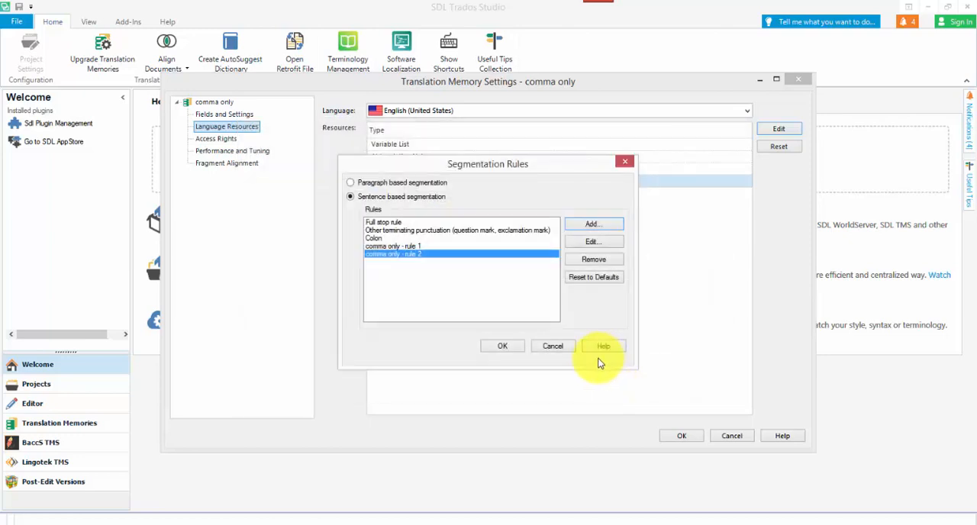
Save the new segmentation rules and memory settings, and open fruits (comma only).txt in the editor with them.
click(511, 348)
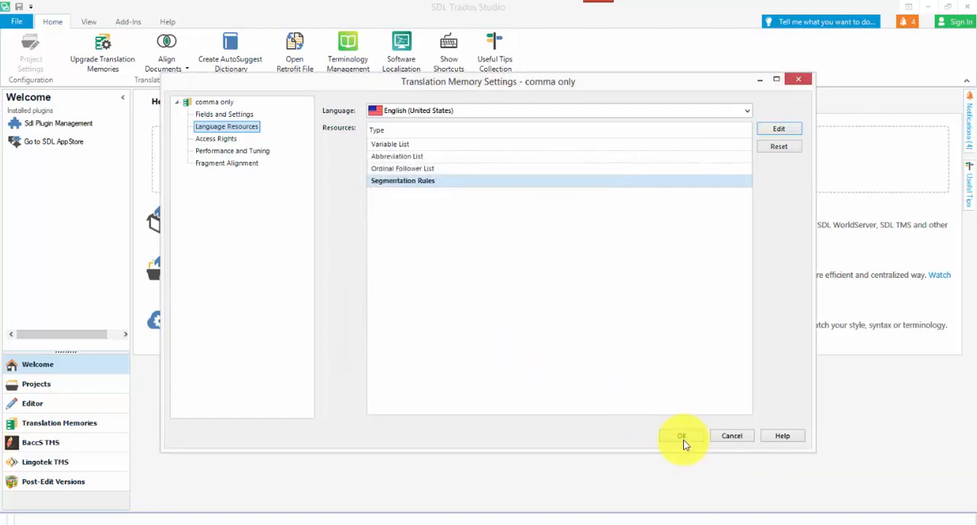
click(680, 438)
click(614, 395)
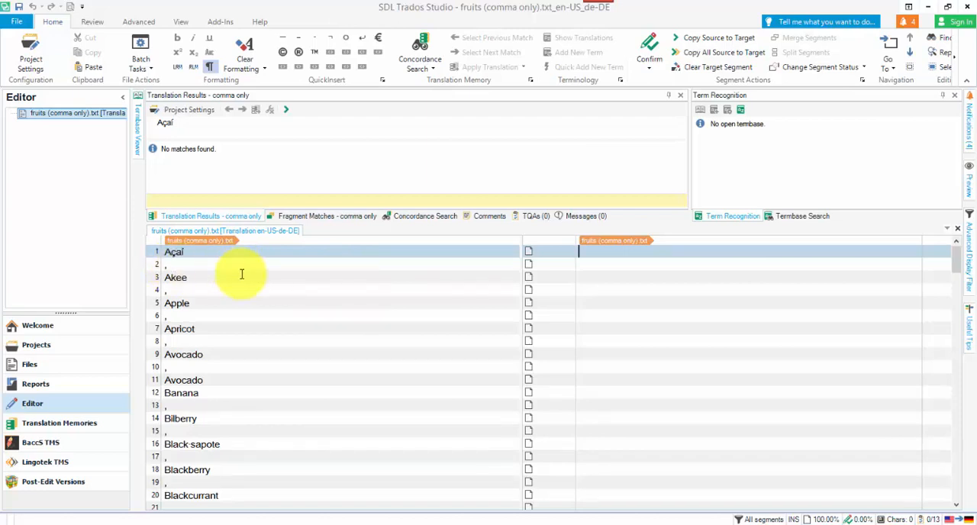
Filter the document's segments to those whose source contains a comma.
click(92, 22)
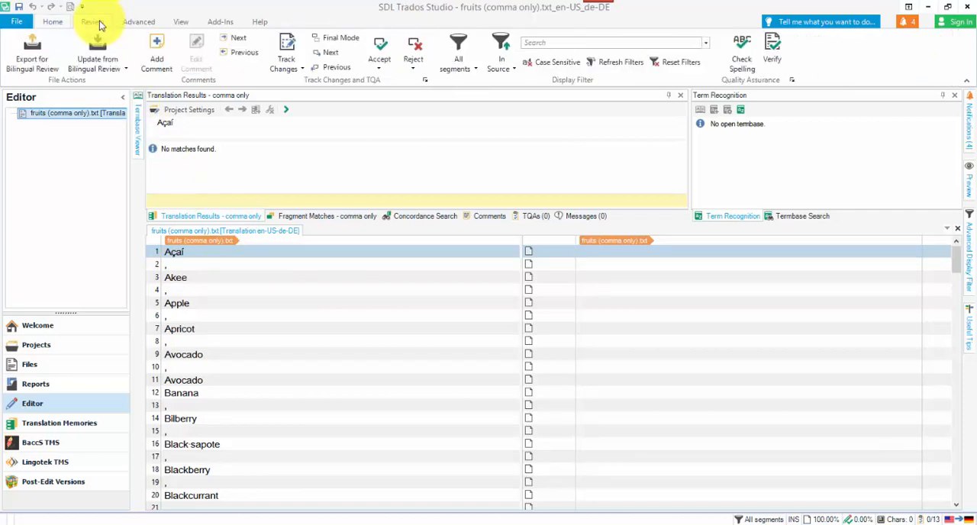
click(553, 44)
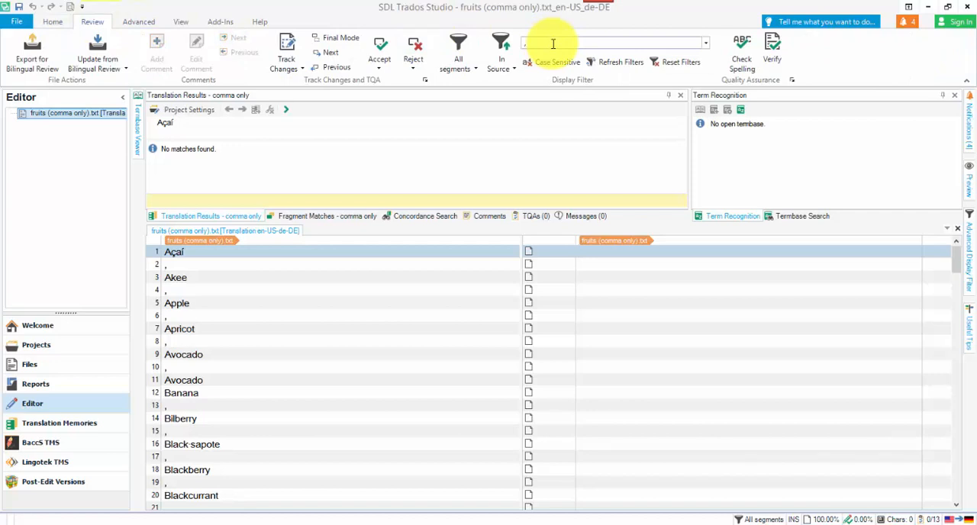
text(,)
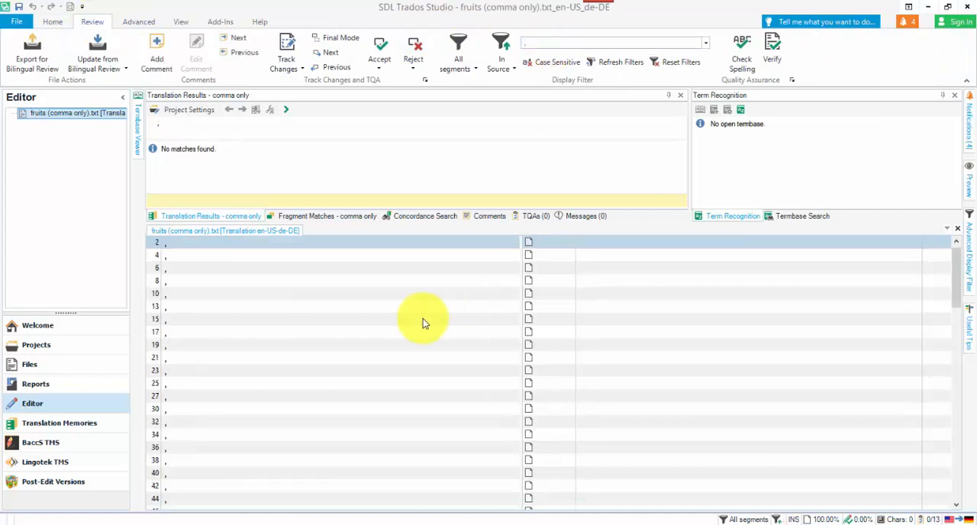
Select all of the filtered comma segments and copy their source to the target.
scroll(256, 298, down, 10)
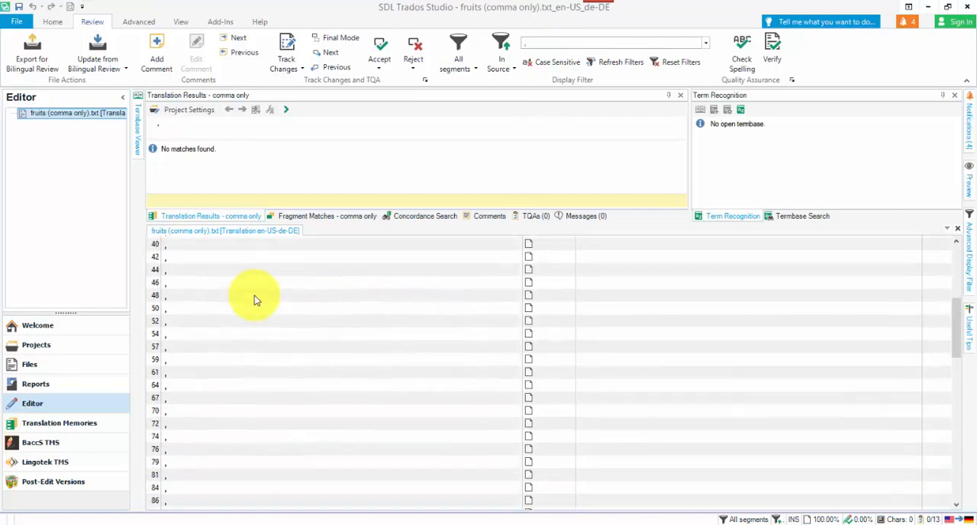
scroll(255, 300, down, 15)
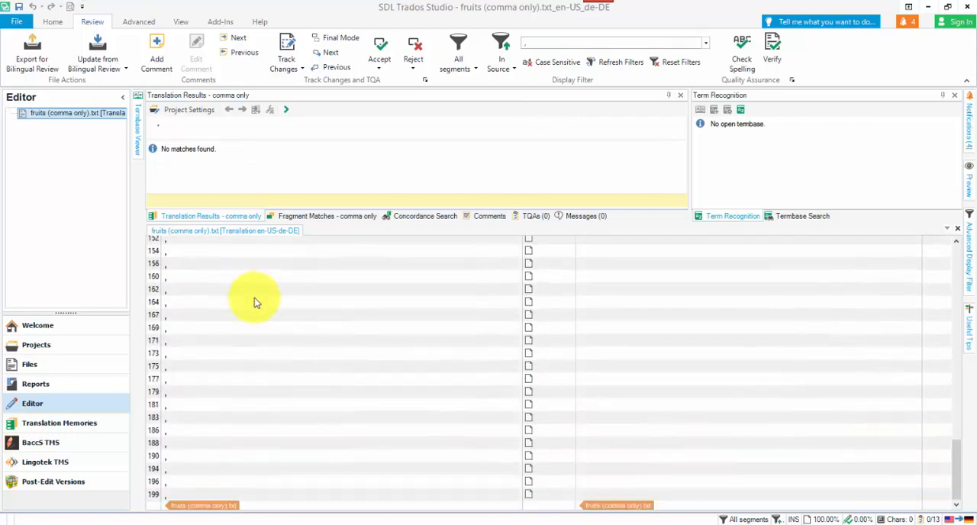
shift+click(158, 499)
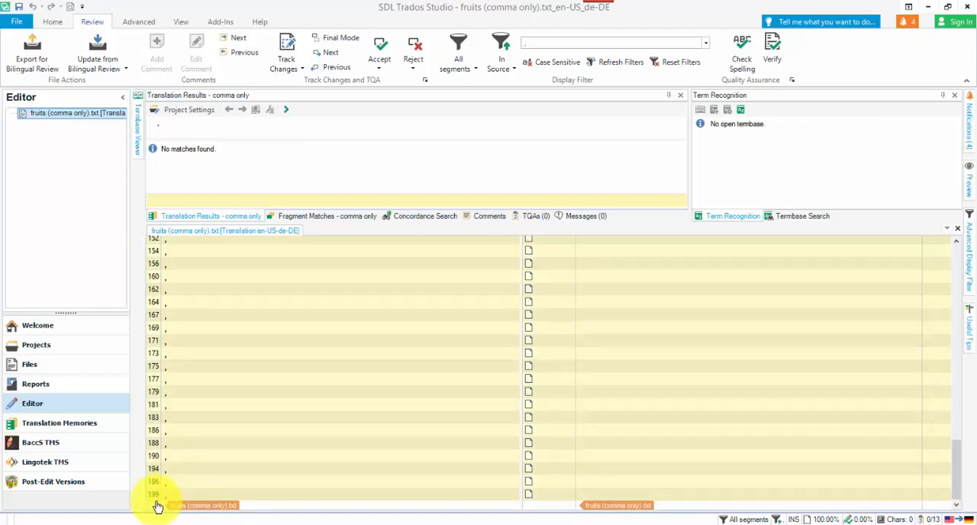
right_click(157, 505)
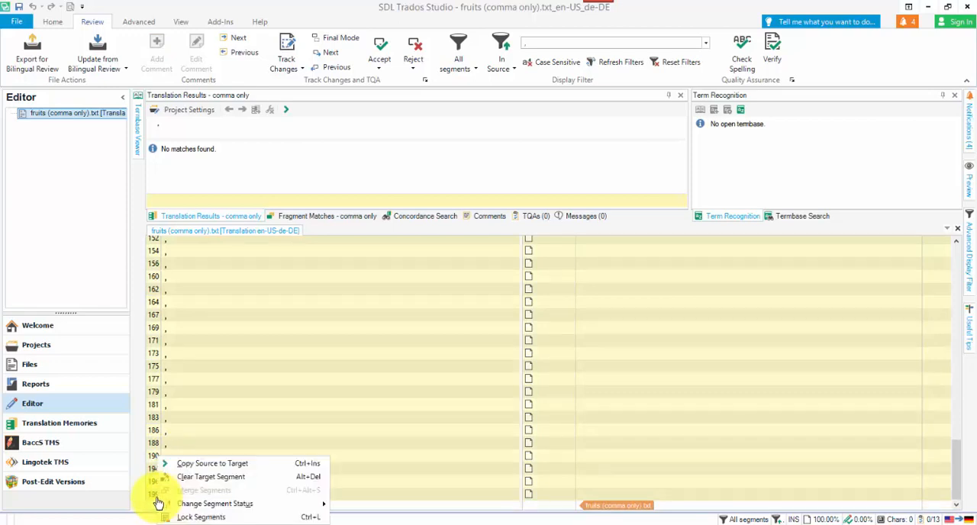
click(229, 463)
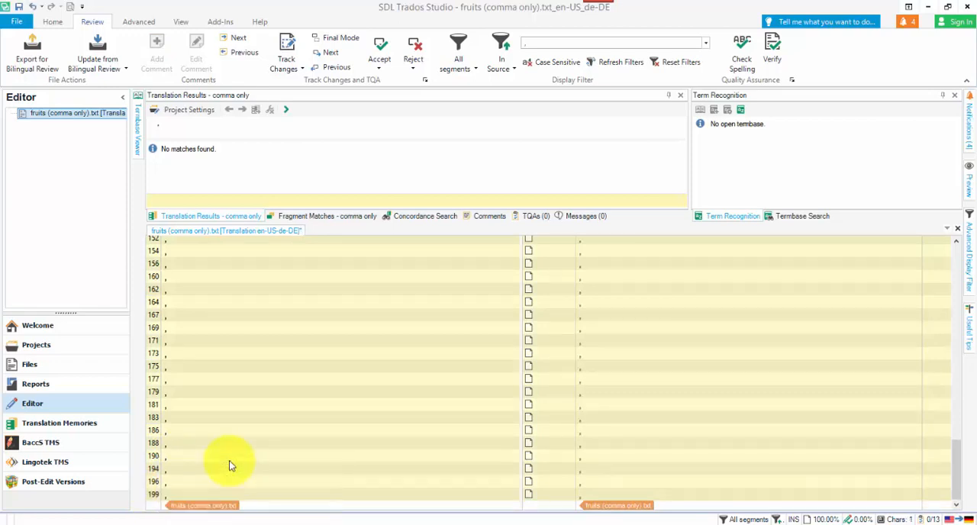
Change the status of the selected comma segments to Translated and lock them.
right_click(157, 471)
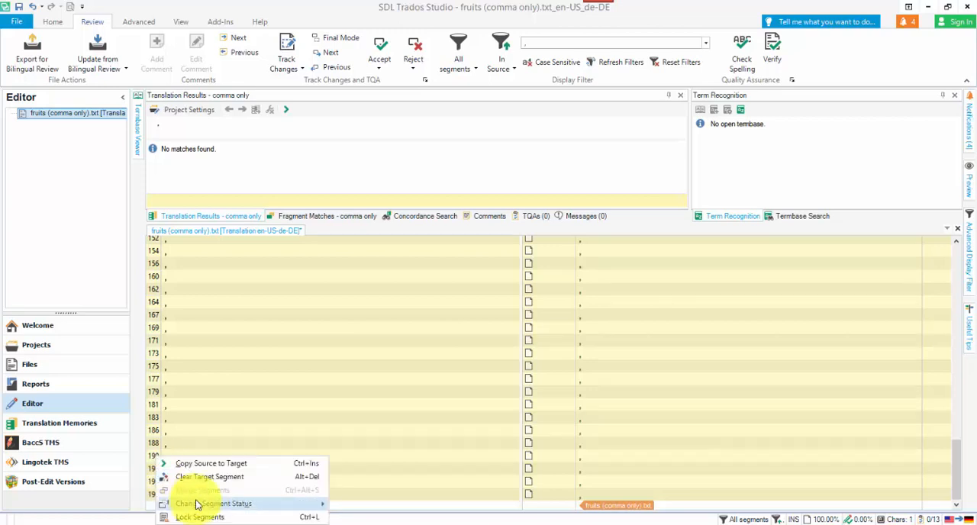
mouse_move(196, 504)
click(384, 472)
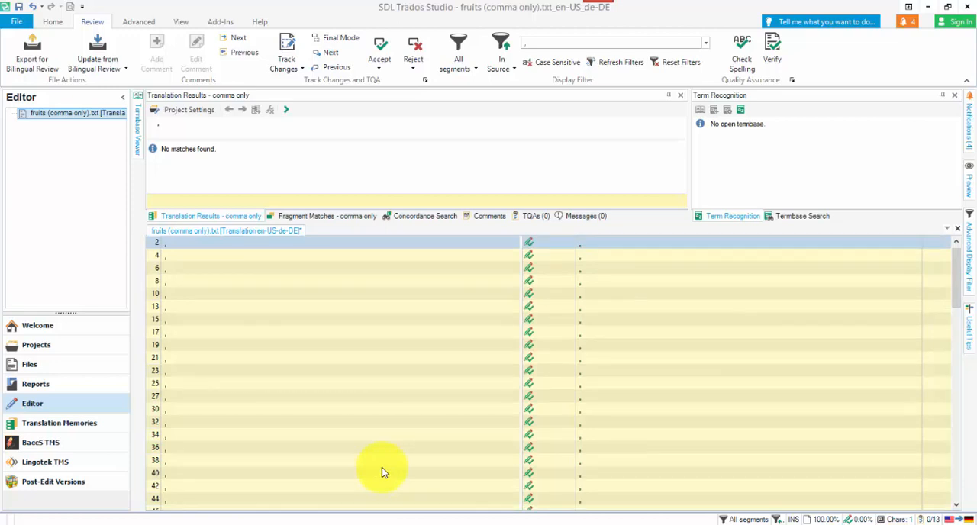
key(ctrl+l)
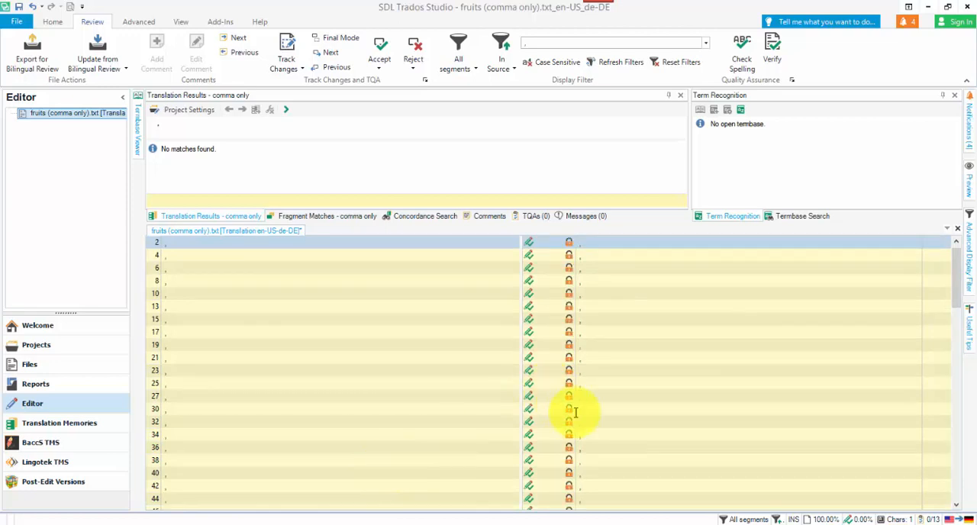
Clear the comma filter text so that the document's segments are displayed without it.
click(536, 39)
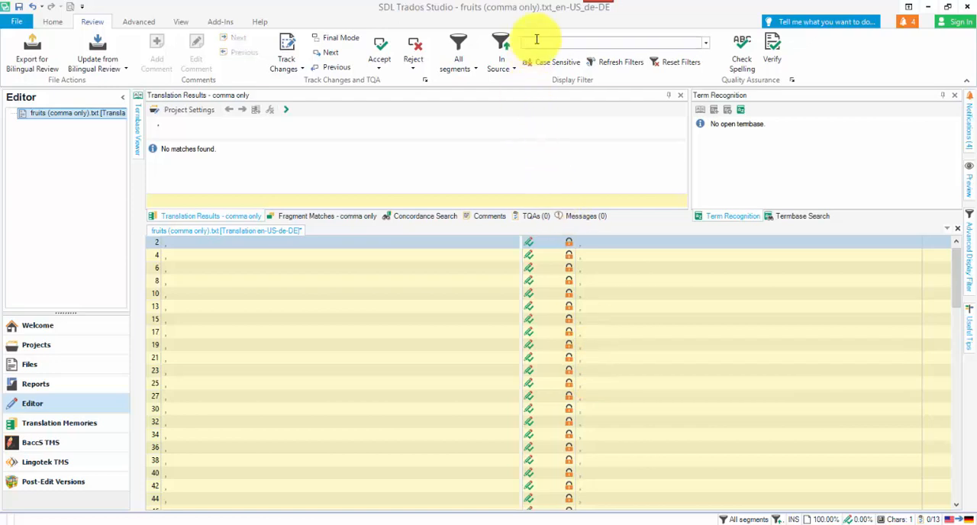
key(Return)
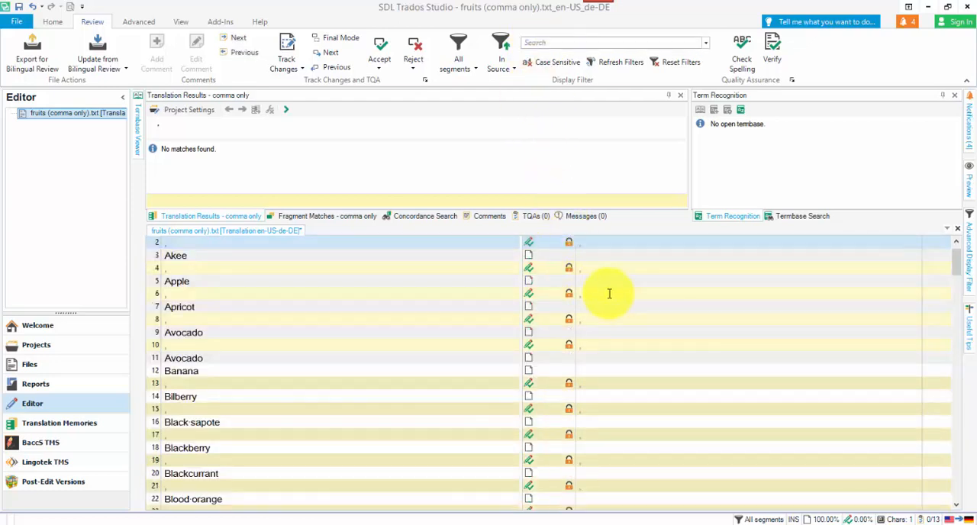
scroll(633, 305, up, 1)
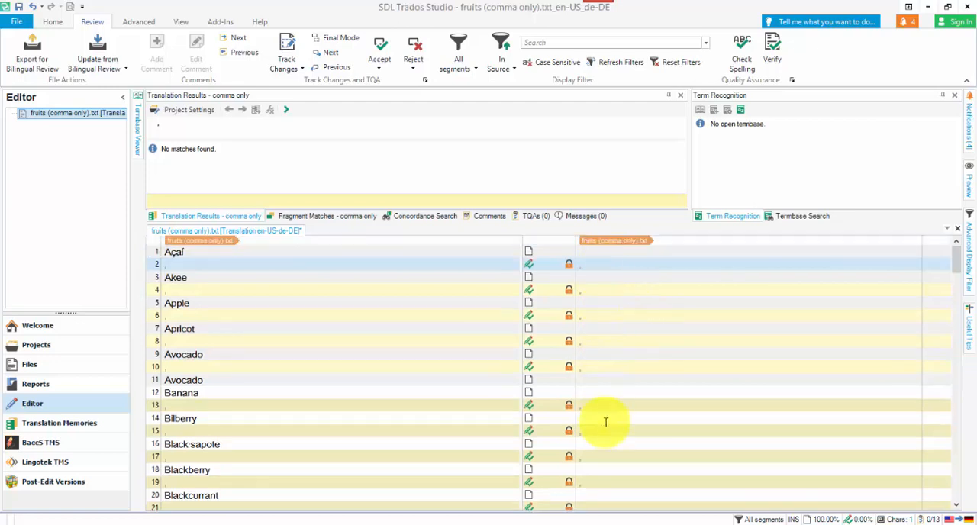
Display only the unlocked segments and look through the list of fruit names.
click(460, 59)
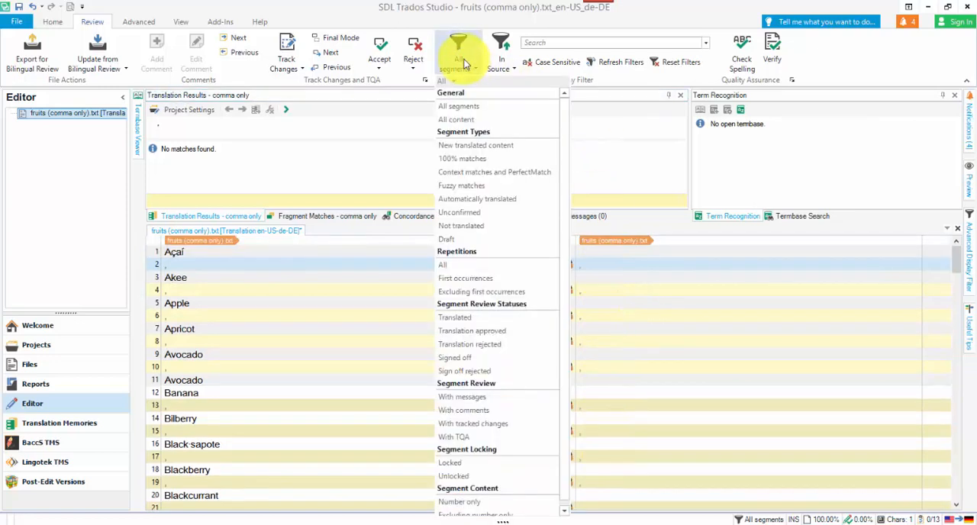
scroll(492, 305, down, 1)
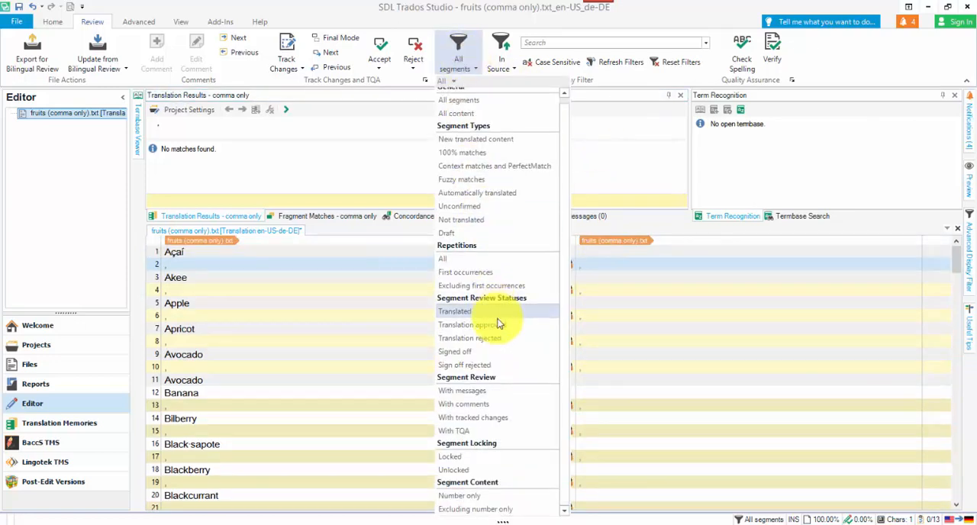
click(480, 471)
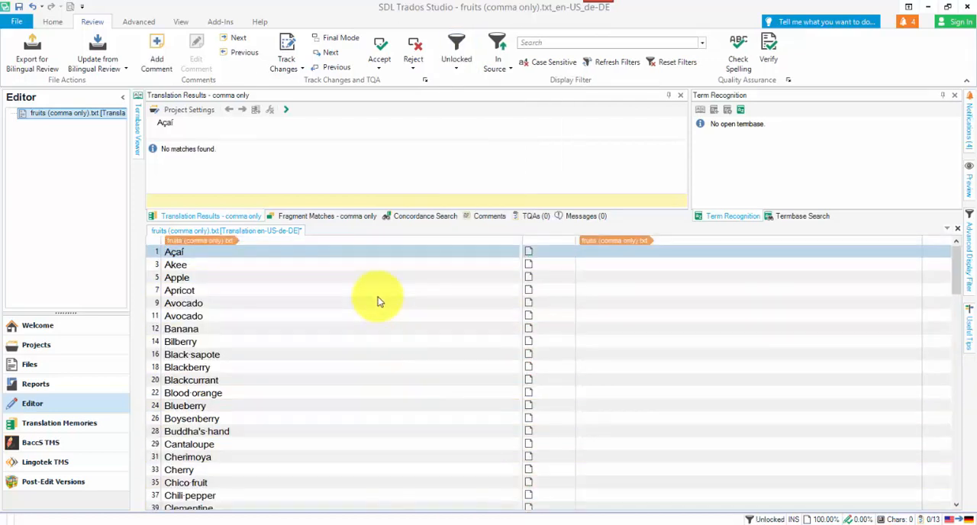
scroll(377, 301, down, 13)
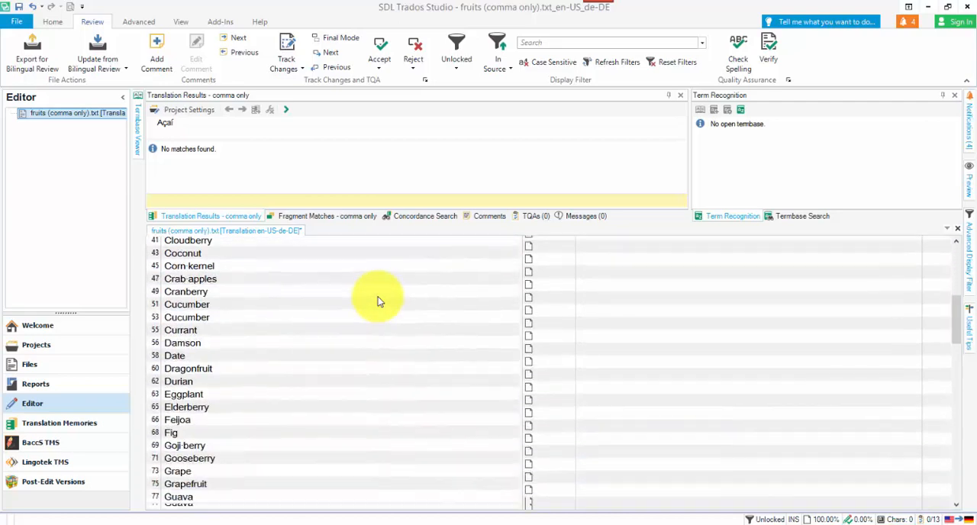
scroll(377, 302, down, 15)
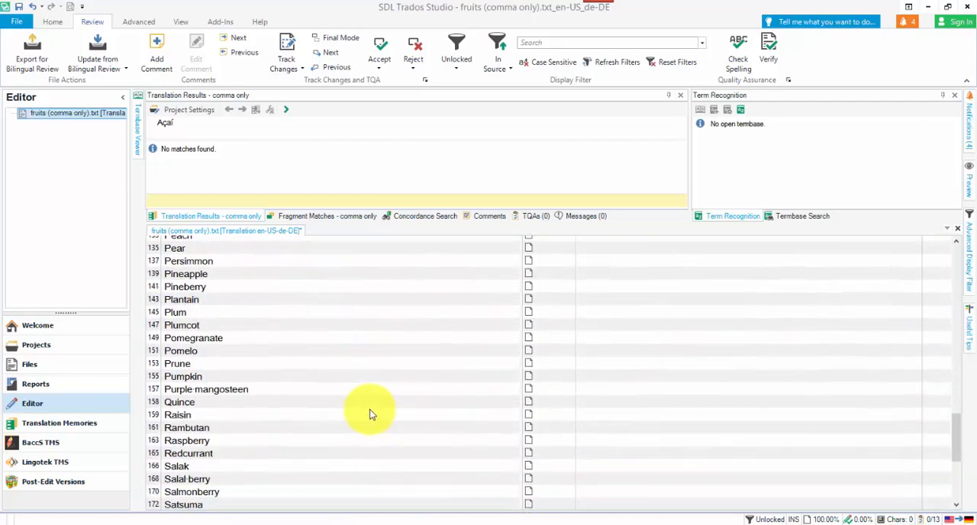
scroll(367, 410, down, 2)
scroll(367, 410, up, 15)
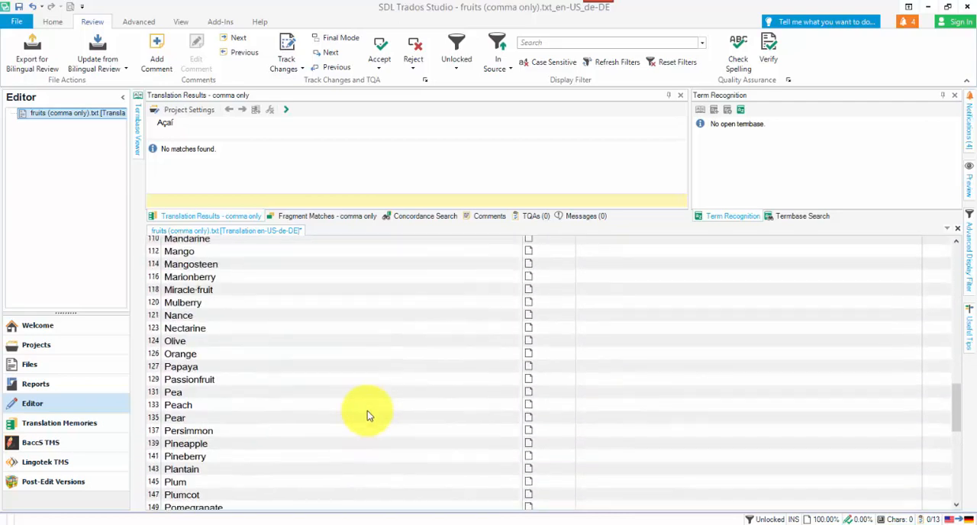
scroll(367, 410, up, 15)
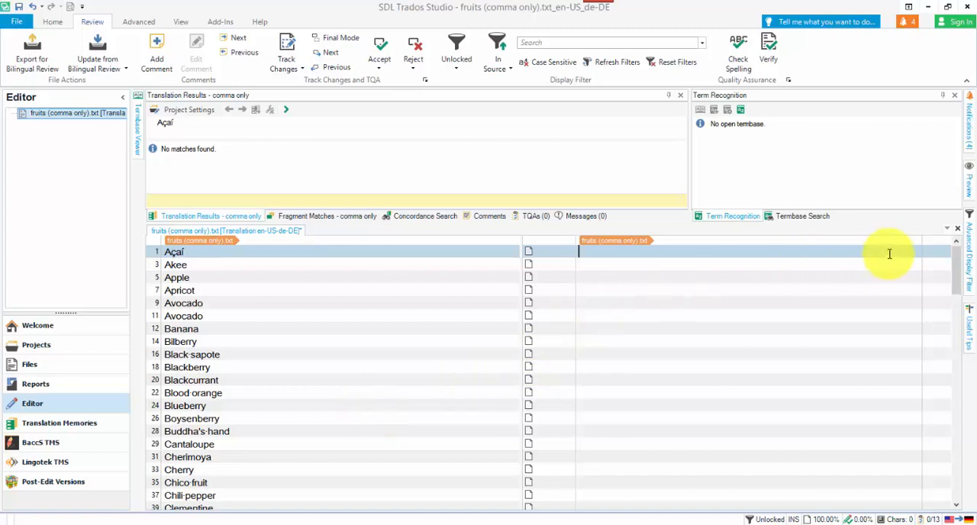
Close fruits (comma only).txt without saving the changes and return to the Welcome view.
click(958, 228)
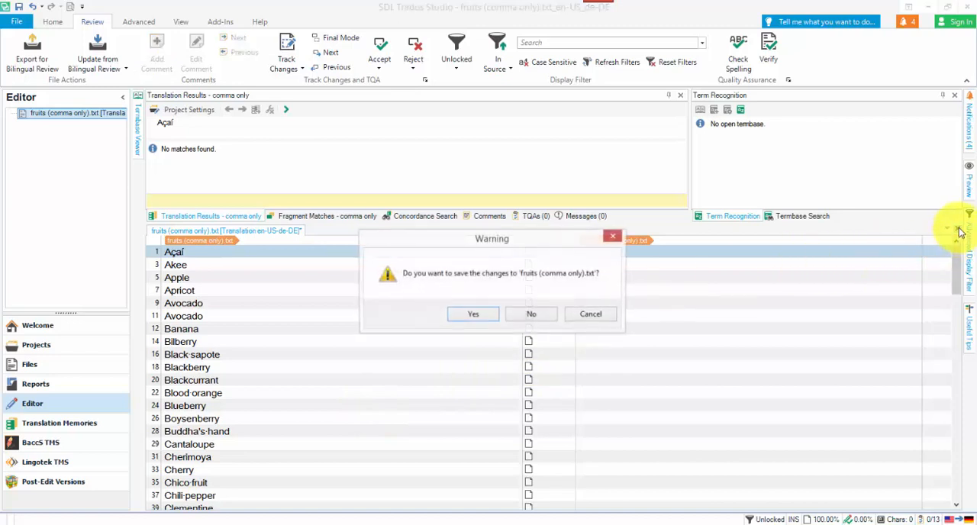
click(529, 319)
click(32, 342)
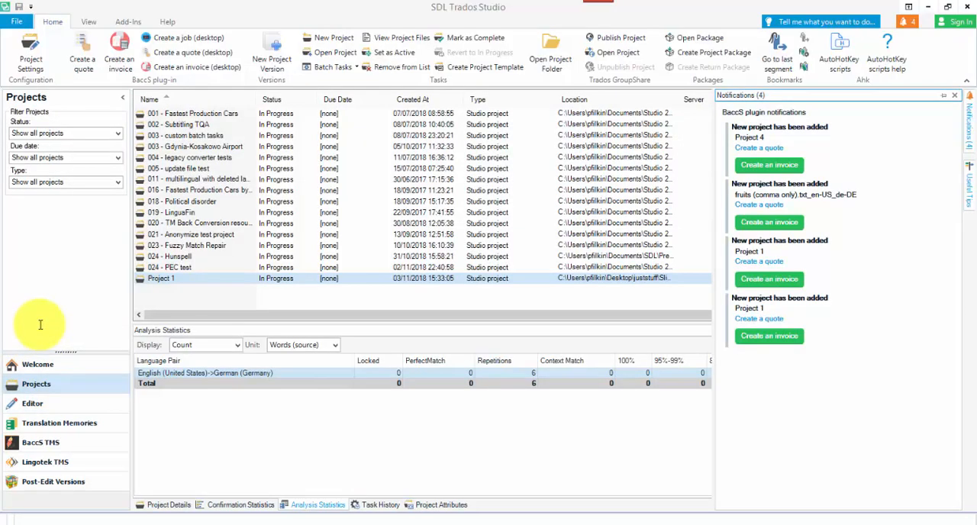
click(44, 368)
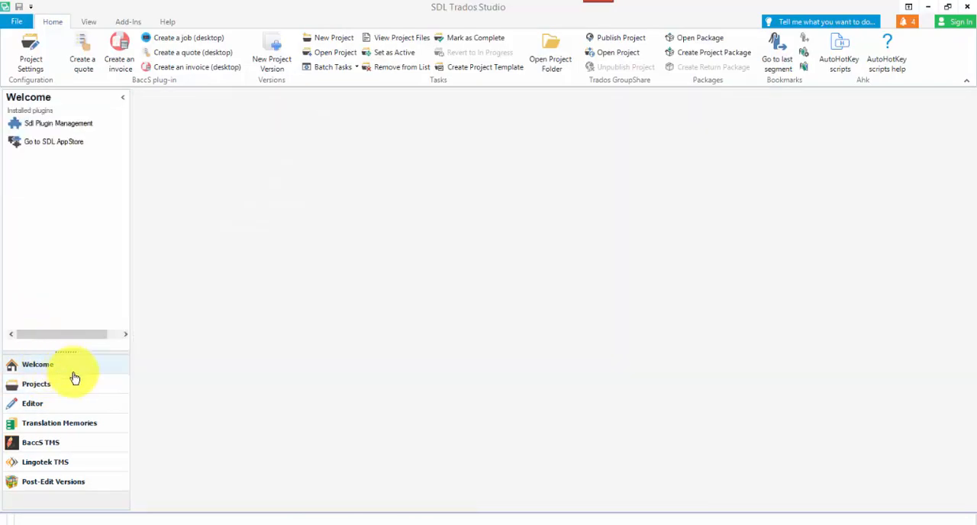
Start translating fruits (comma space).txt as a single document.
key(ctrl+o)
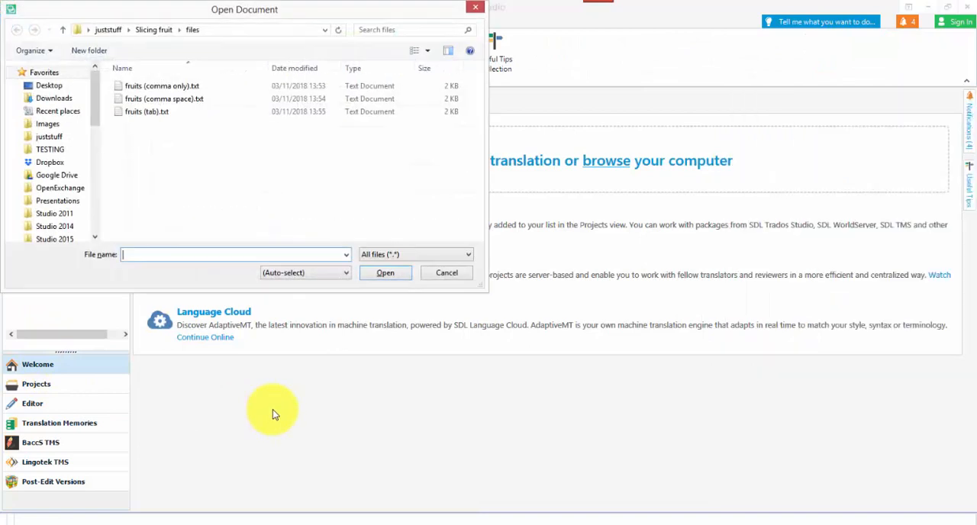
click(178, 99)
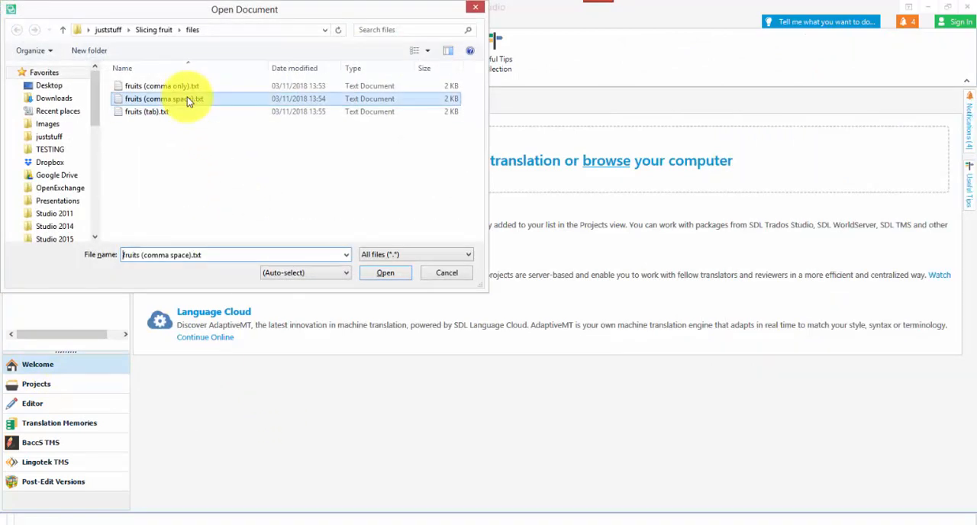
click(386, 274)
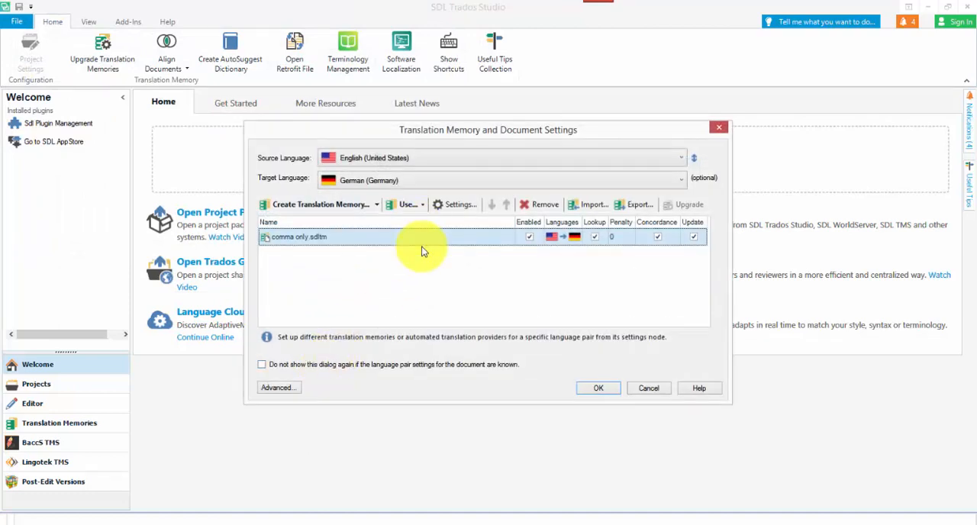
Replace comma only.sdltm with the file-based translation memory comma plus space.sdltm for this document.
click(537, 204)
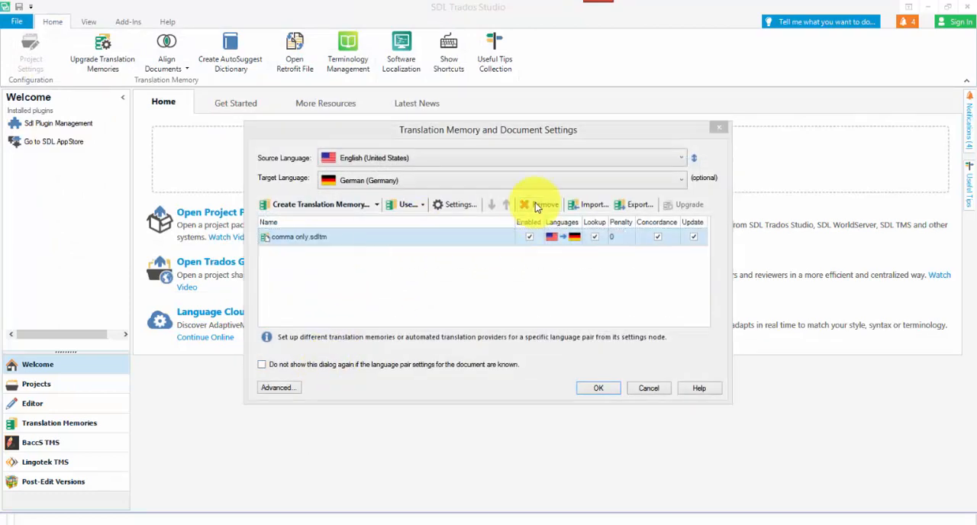
click(536, 314)
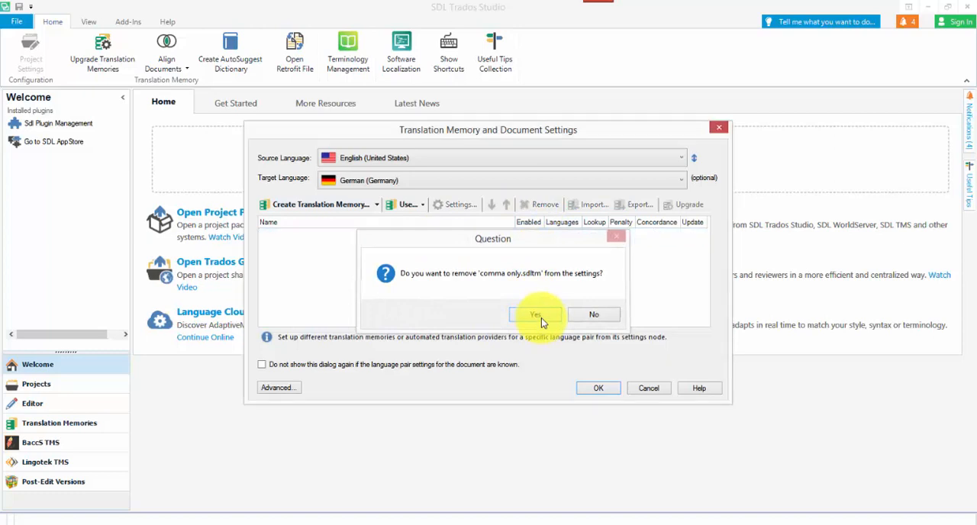
click(423, 206)
click(425, 219)
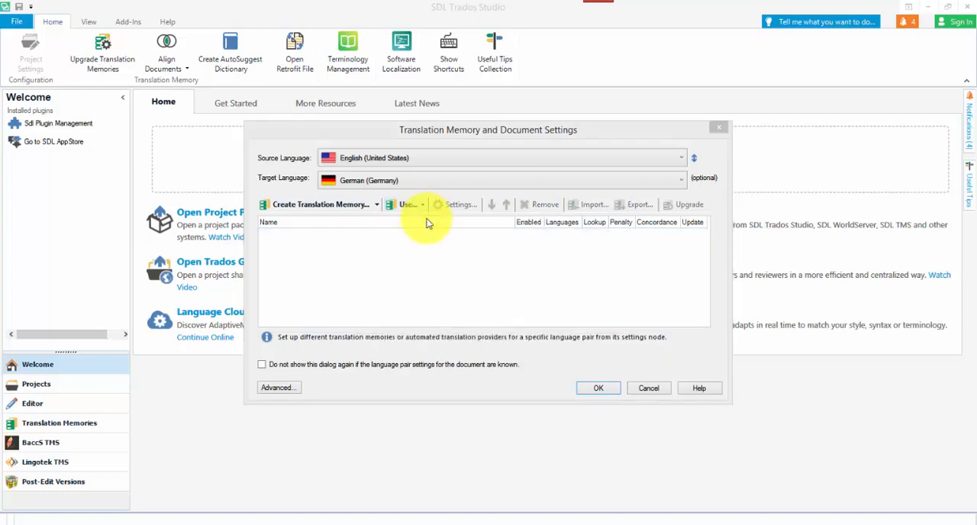
click(407, 238)
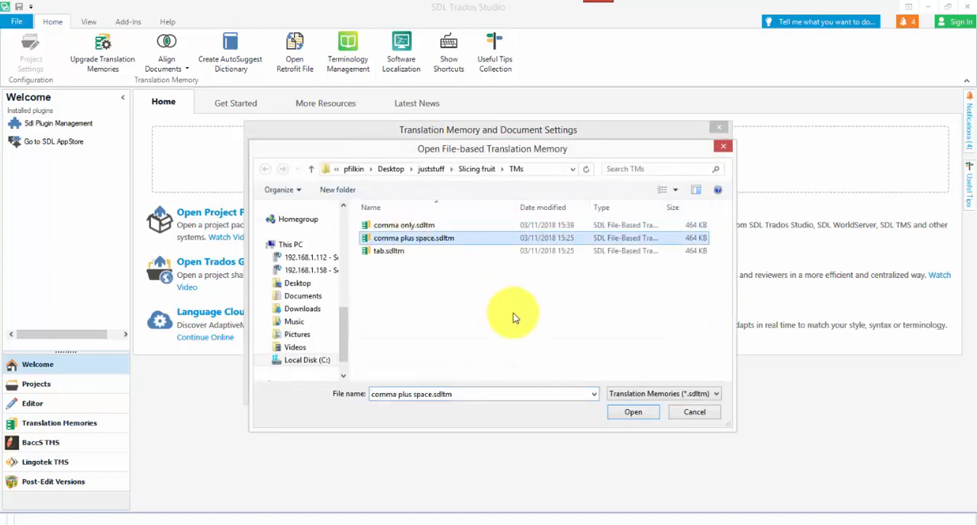
click(633, 412)
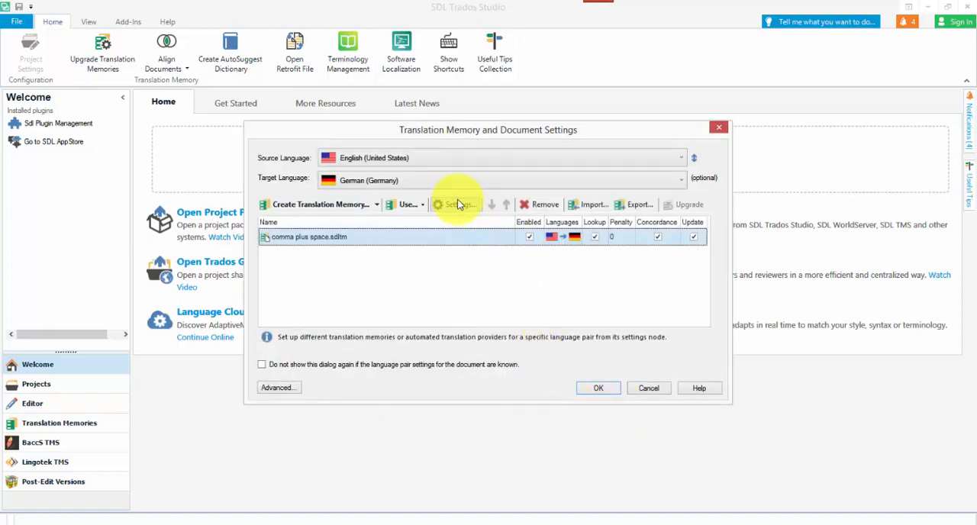
Add a segmentation rule described as "comma plus space - rule 1" to the English language resources of comma plus space.sdltm.
click(454, 204)
click(234, 128)
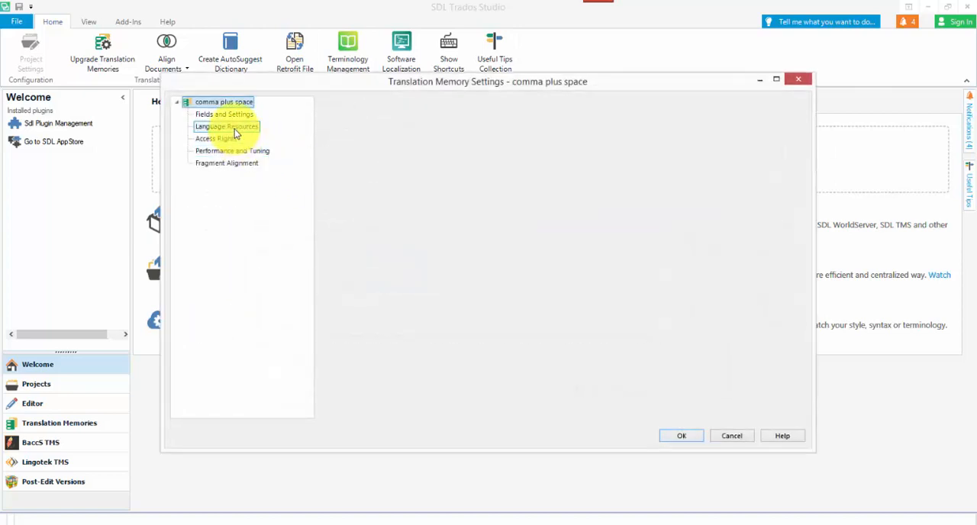
click(423, 180)
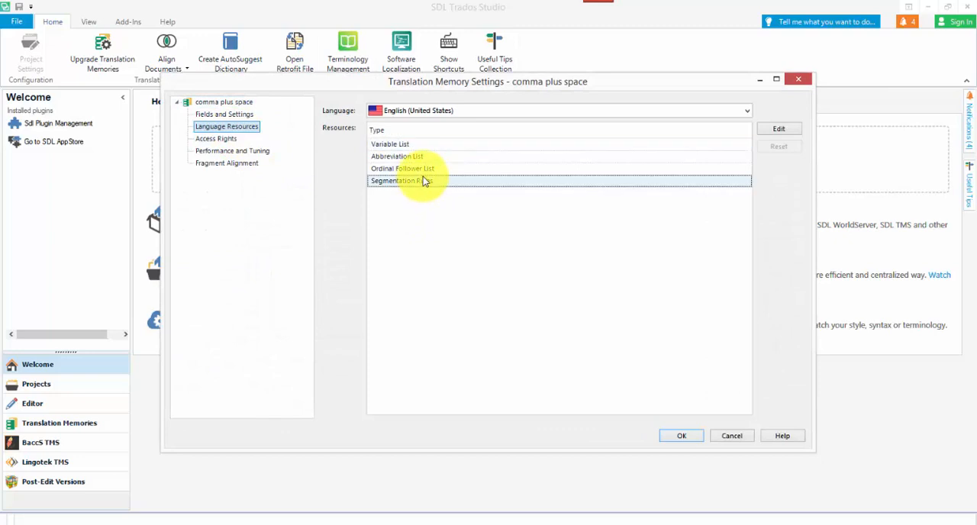
click(786, 133)
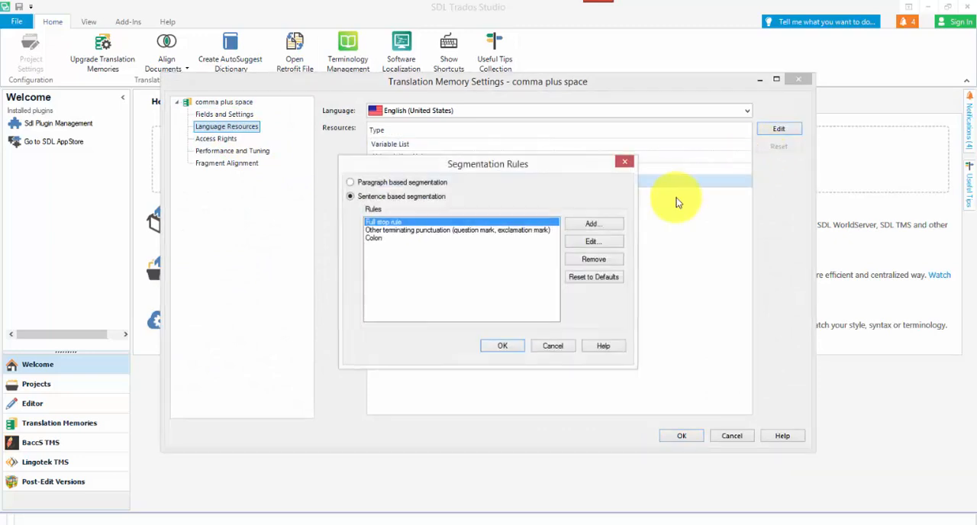
click(600, 226)
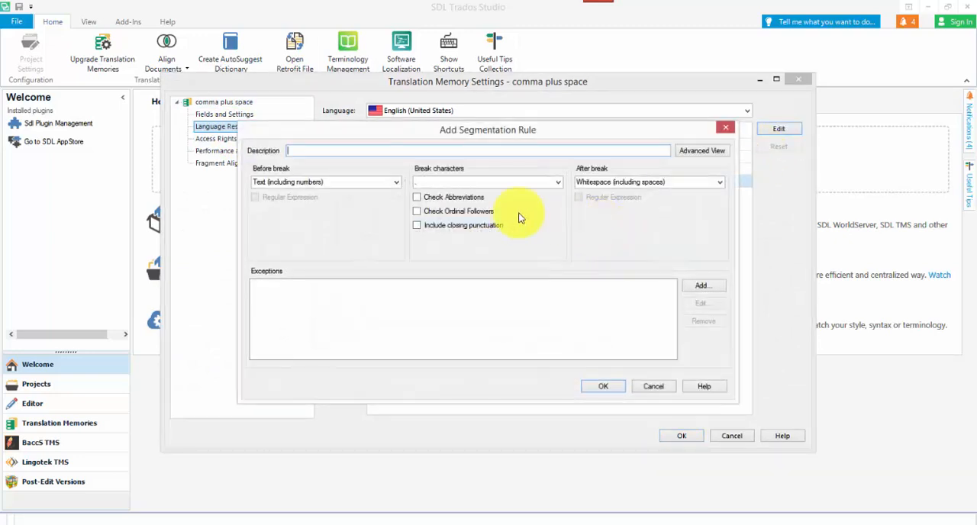
text(comma plus space - rule 1)
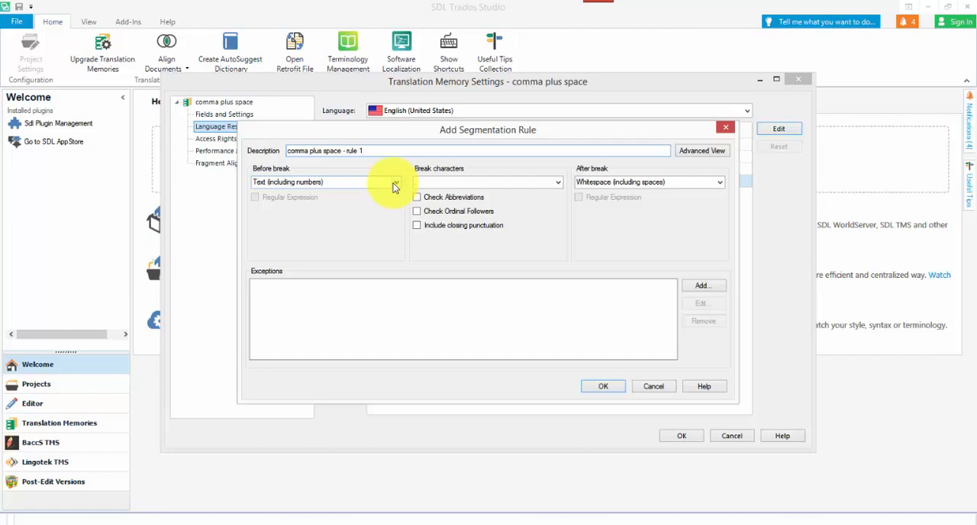
Use X as placeholder break character, then change the rule's before-break regular expression to [\w\p{P}][\w]+ in the advanced view.
click(496, 181)
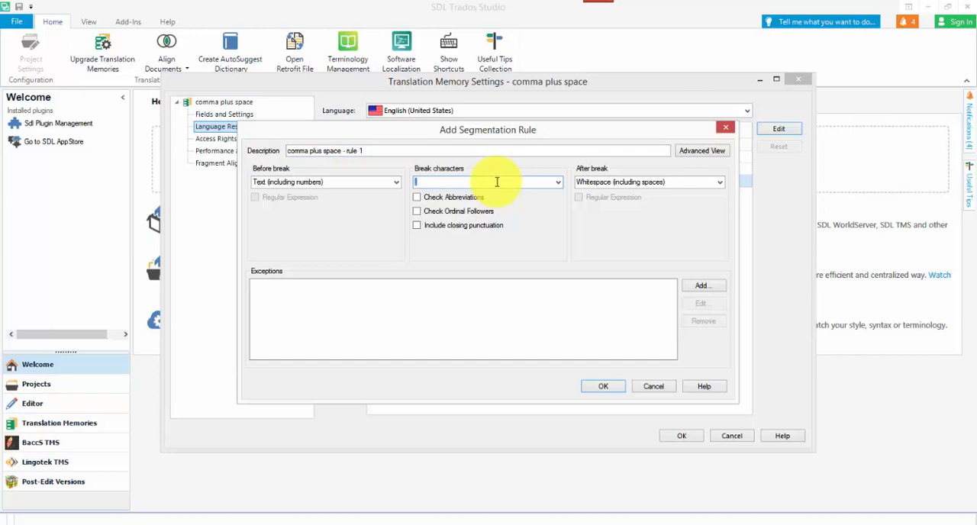
text(X)
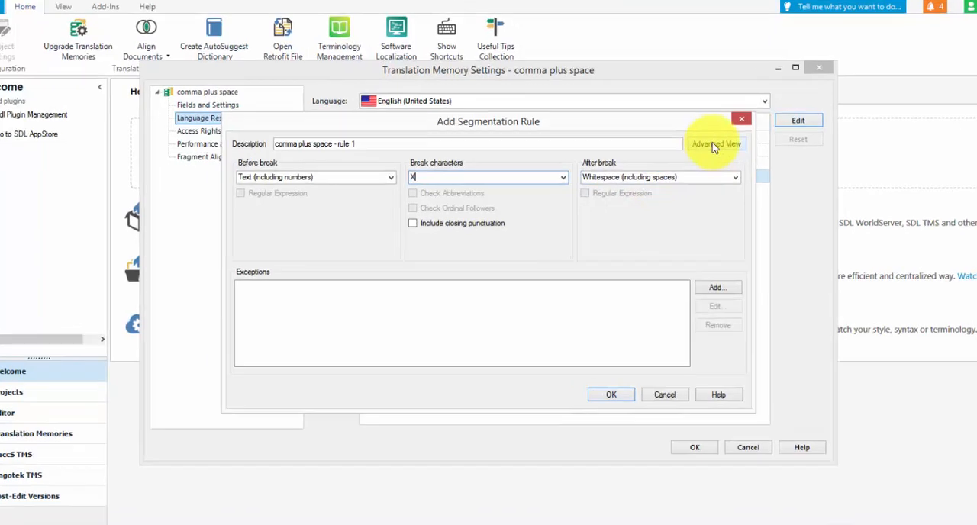
click(701, 151)
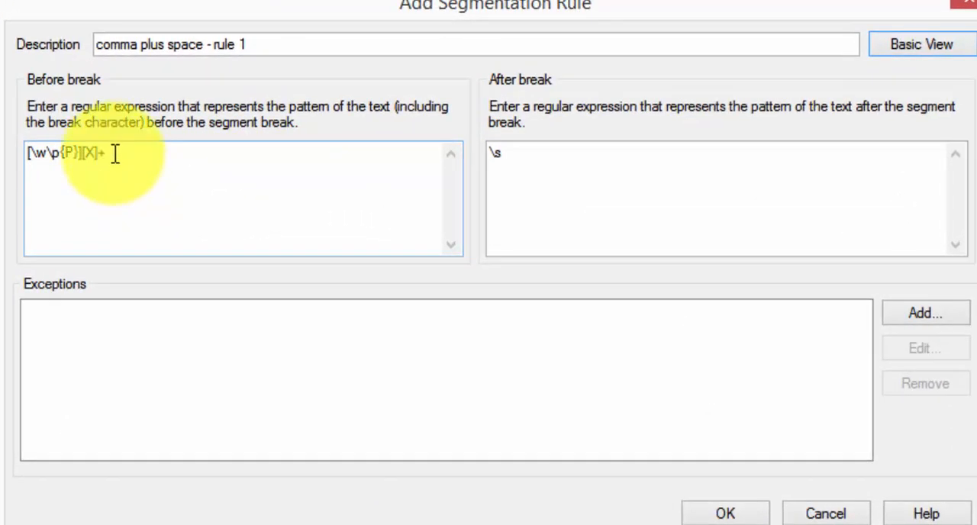
click(225, 184)
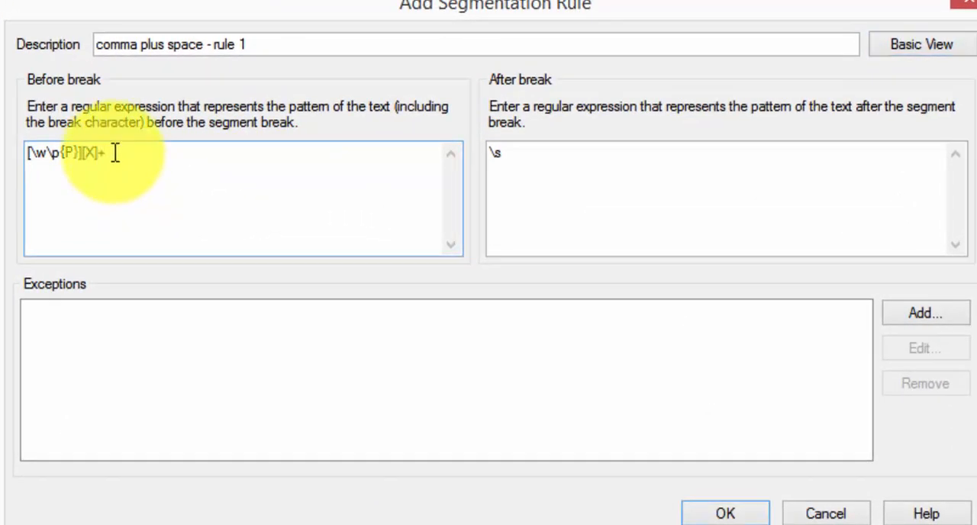
key(shift+Left)
text(\w)
Set the rule's after-break regular expression to ,\s and accept the new rule.
click(546, 155)
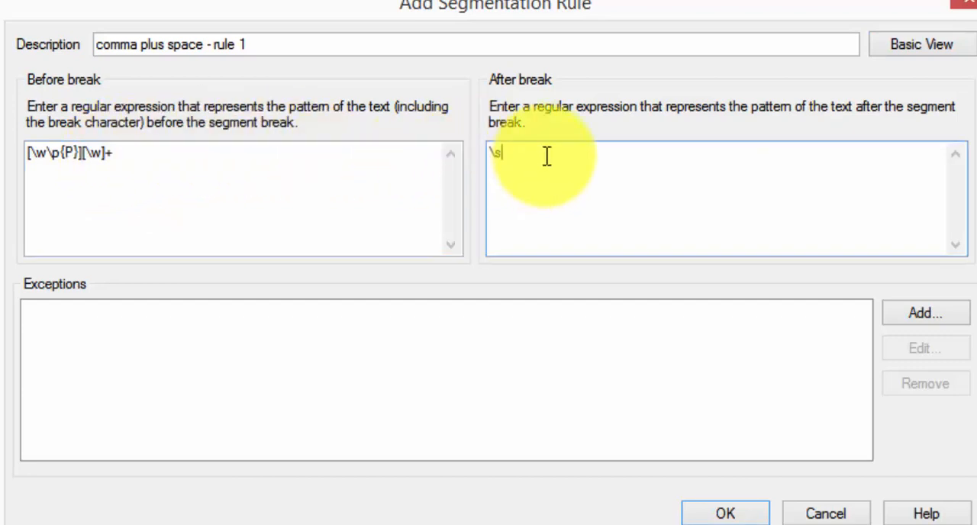
key(Left)
text(.)
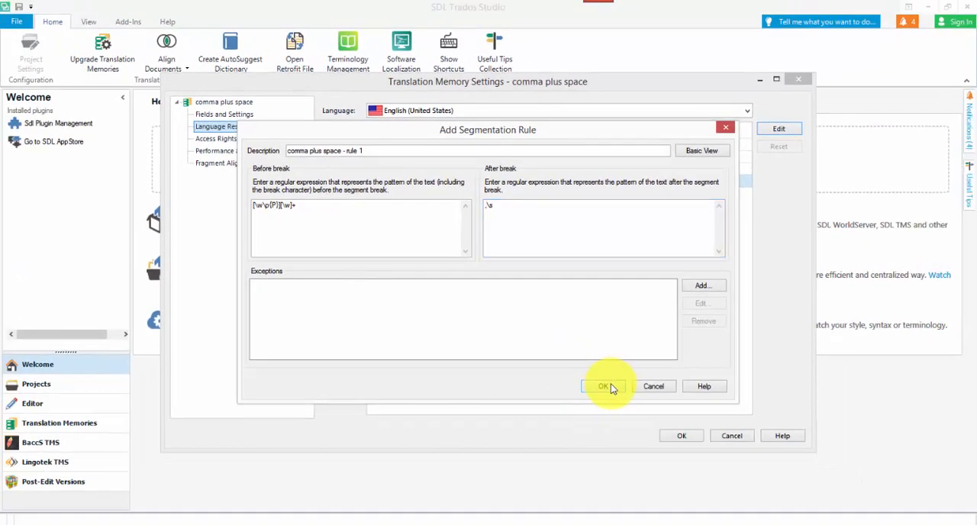
click(605, 386)
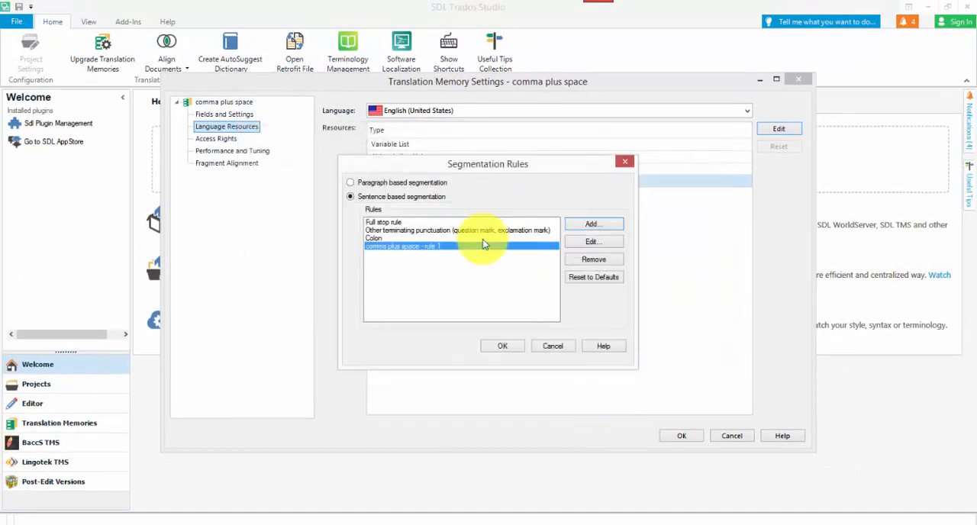
Accept the segmentation rules and the memory settings, and open fruits (comma space).txt for translation.
click(500, 345)
click(696, 441)
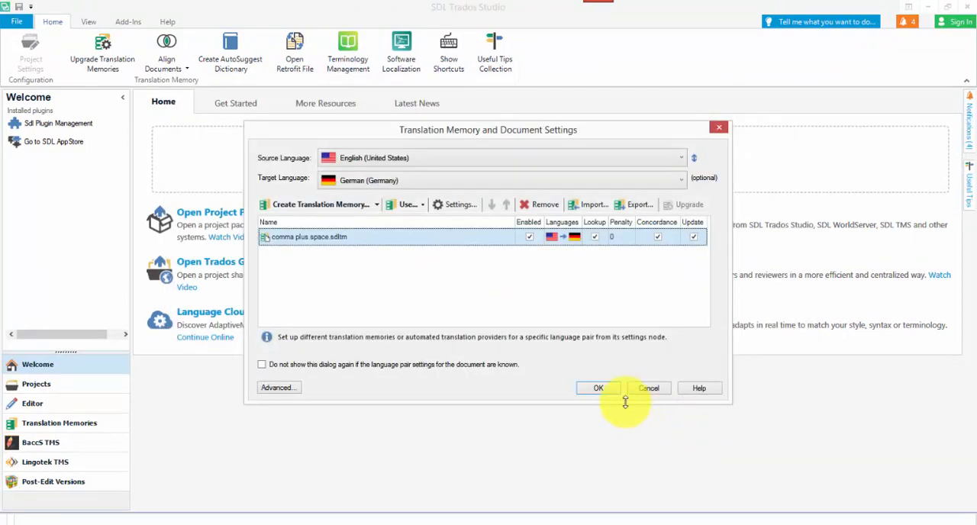
click(603, 390)
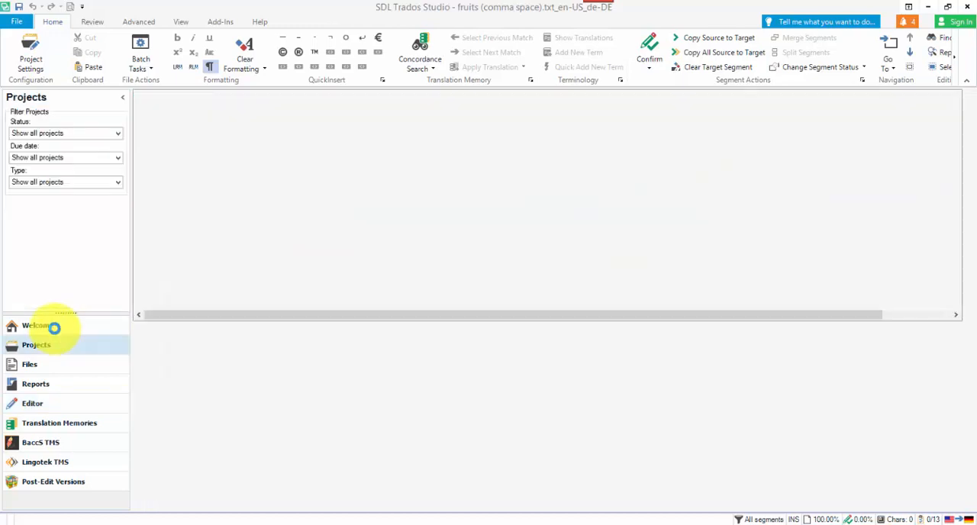
Return to the Welcome view and start translating fruits (comma space).txt again as a single document.
click(50, 327)
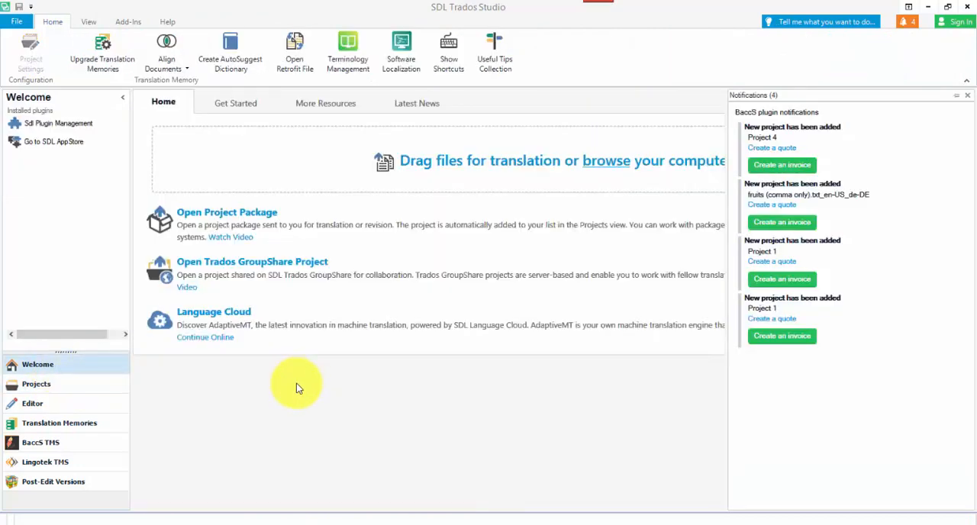
key(ctrl+shift+o)
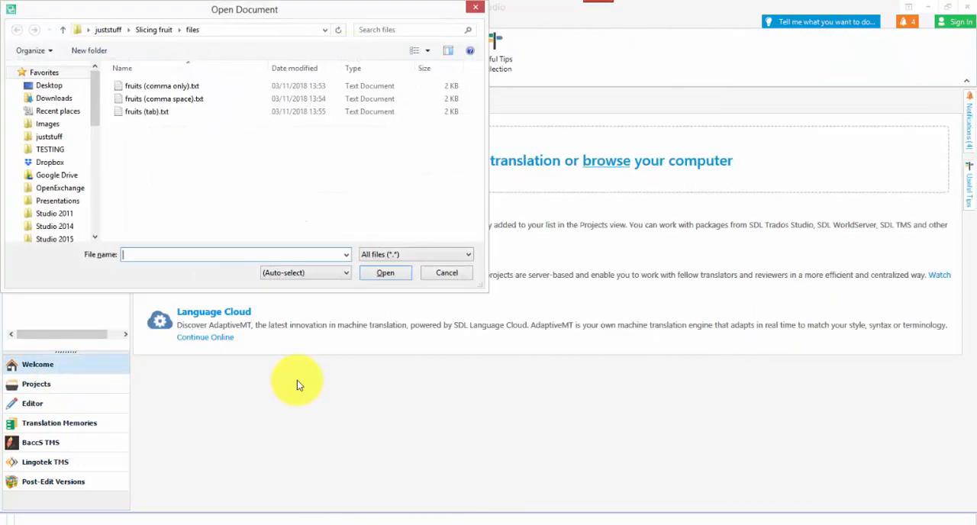
click(180, 100)
click(396, 275)
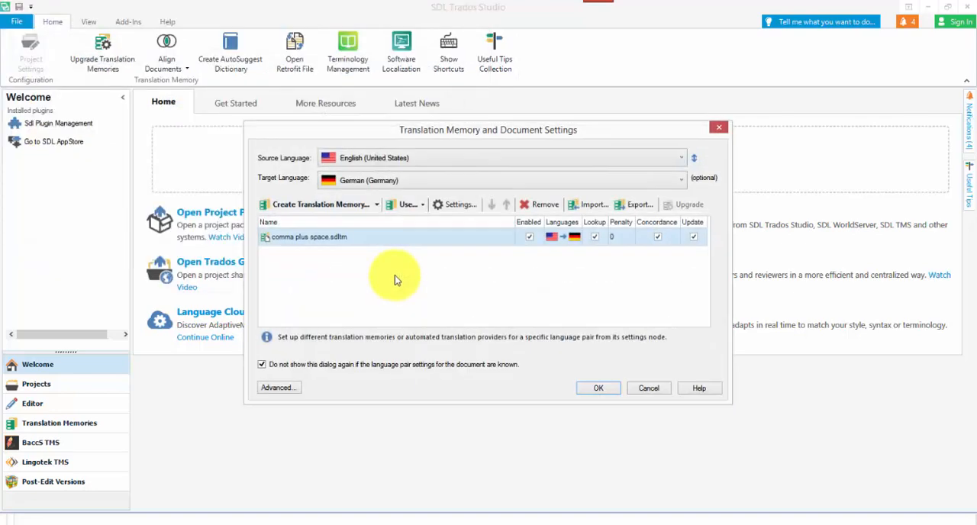
Add another segmentation rule described as "comma plus space - rule 2" to the English language resources of comma plus space.sdltm.
click(455, 204)
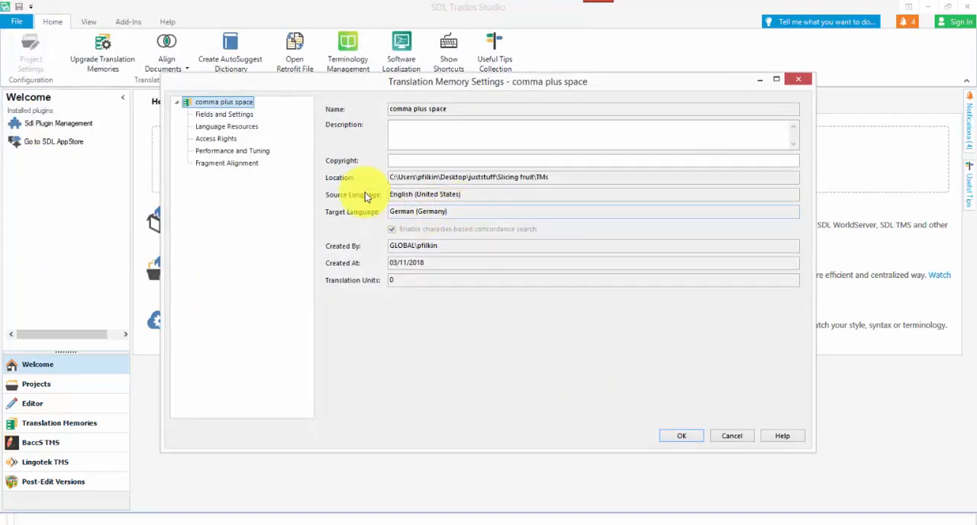
click(241, 130)
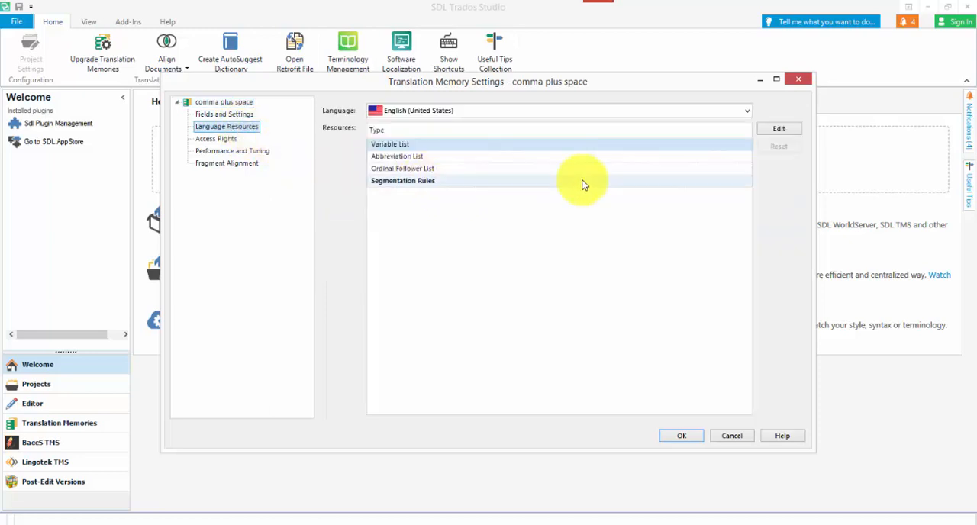
click(553, 181)
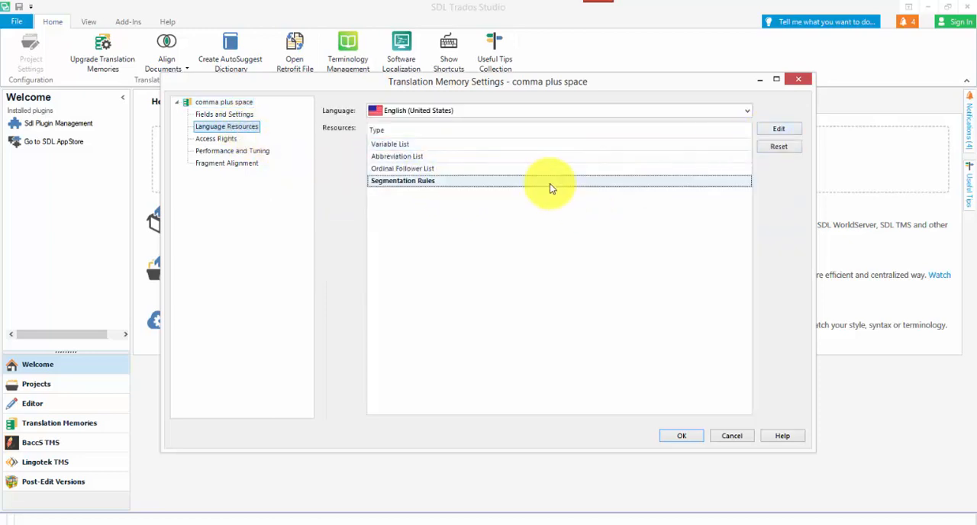
click(779, 130)
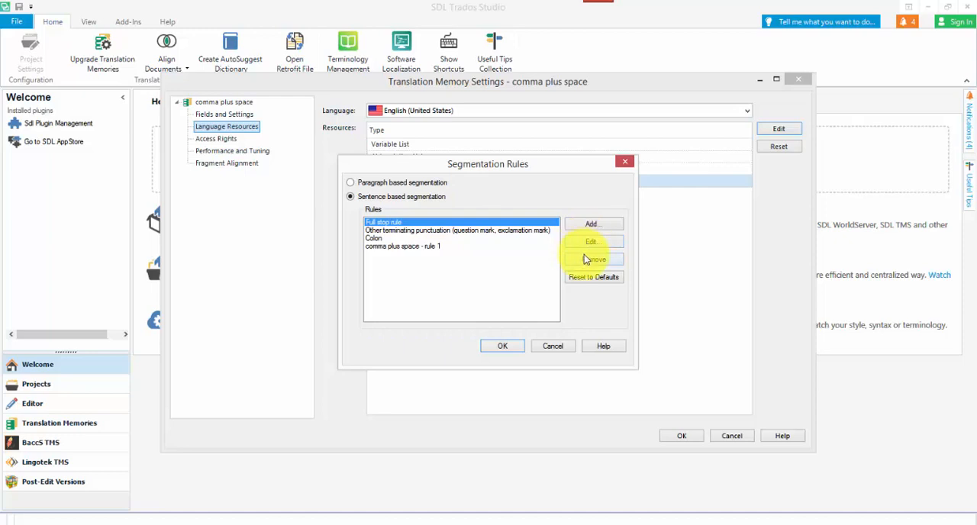
click(590, 224)
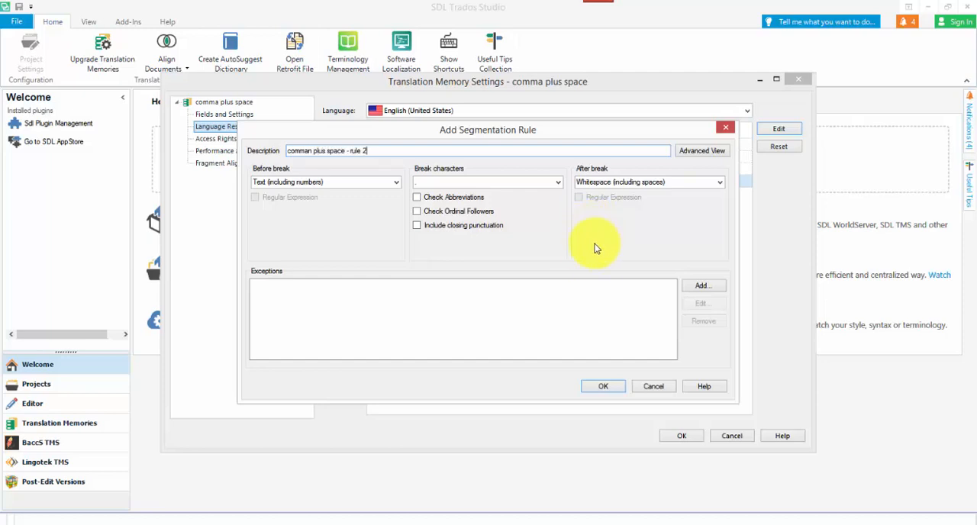
click(312, 151)
key(BackSpace)
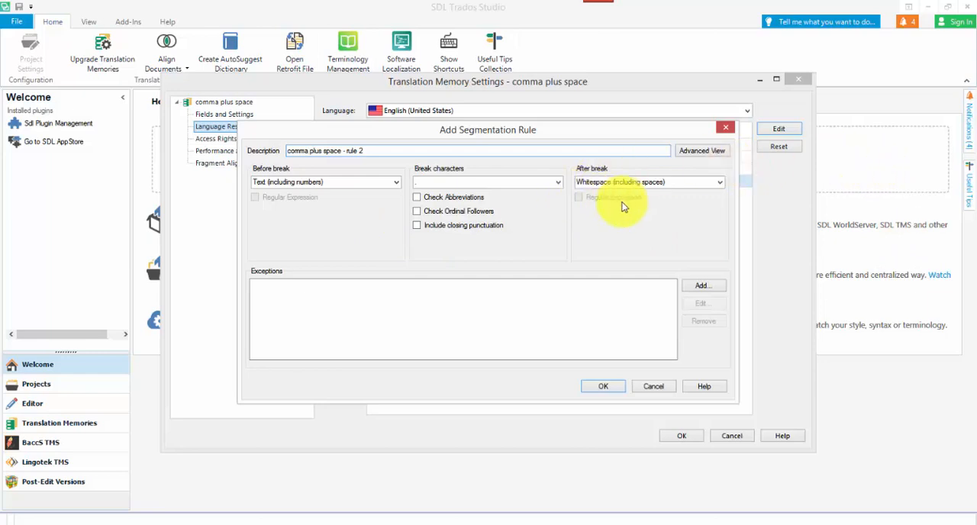
Clear the rule's before-break pattern, use X as placeholder break character, and set the after-break pattern to Text (including numbers).
click(374, 183)
key(BackSpace)
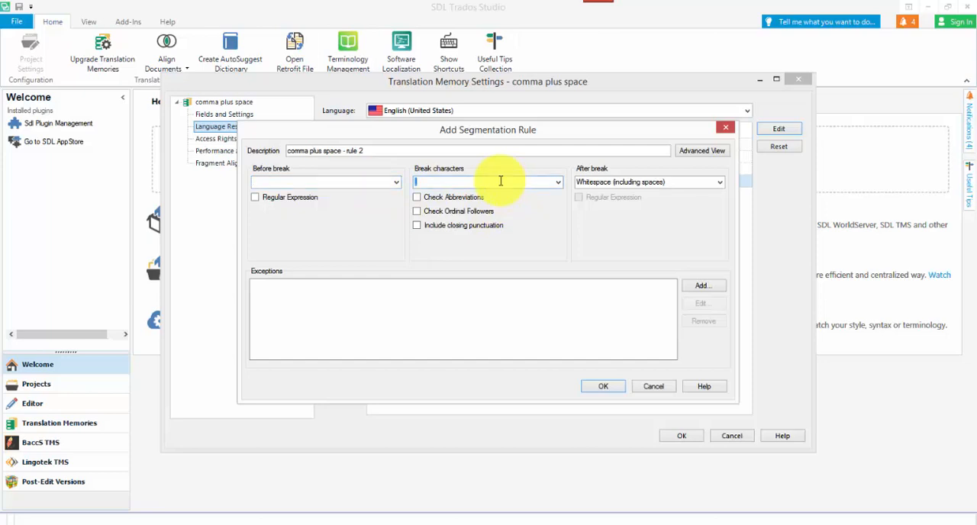
text(,)
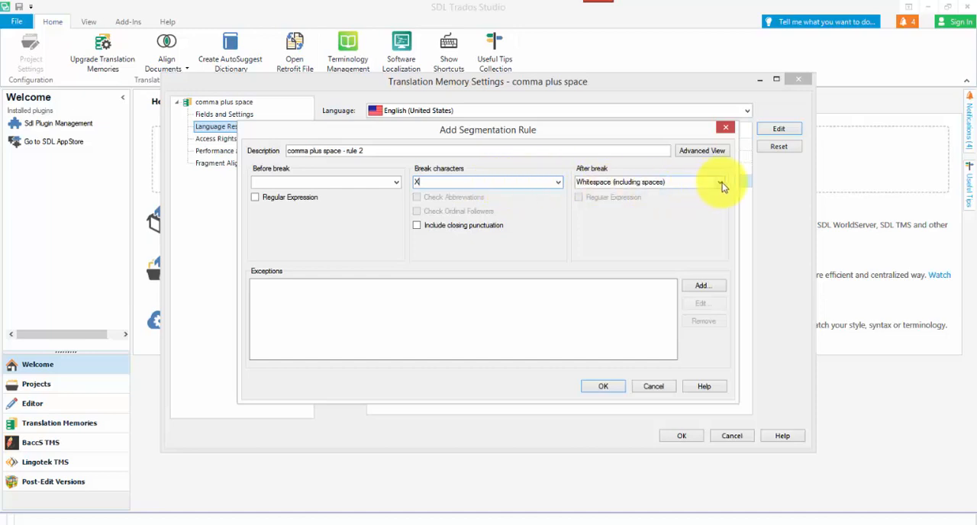
click(720, 183)
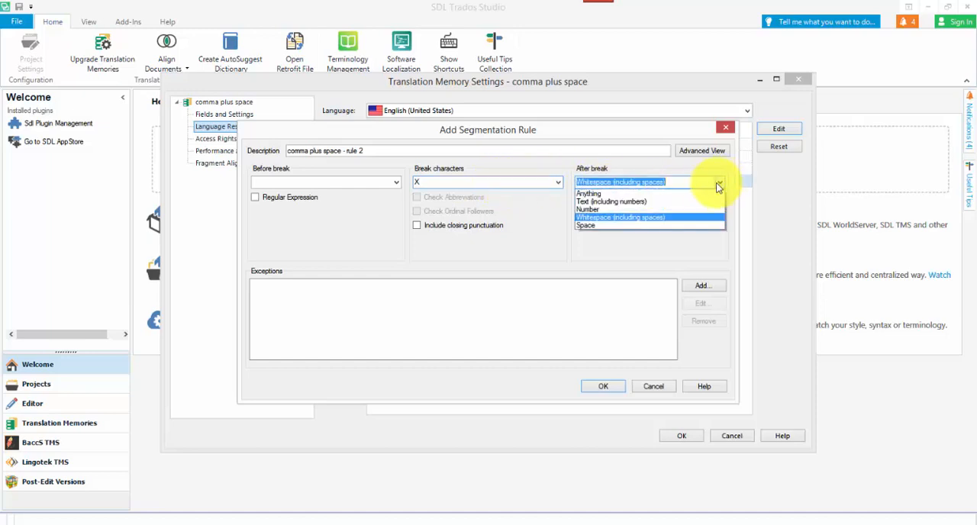
click(663, 203)
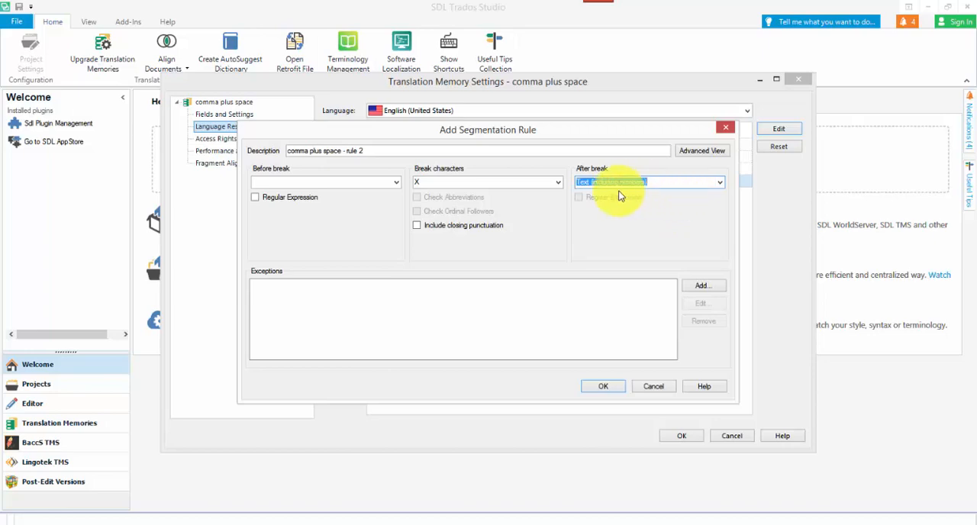
Change the second rule's before-break regular expression to [,\s]+ in the advanced view and accept the rule.
click(713, 151)
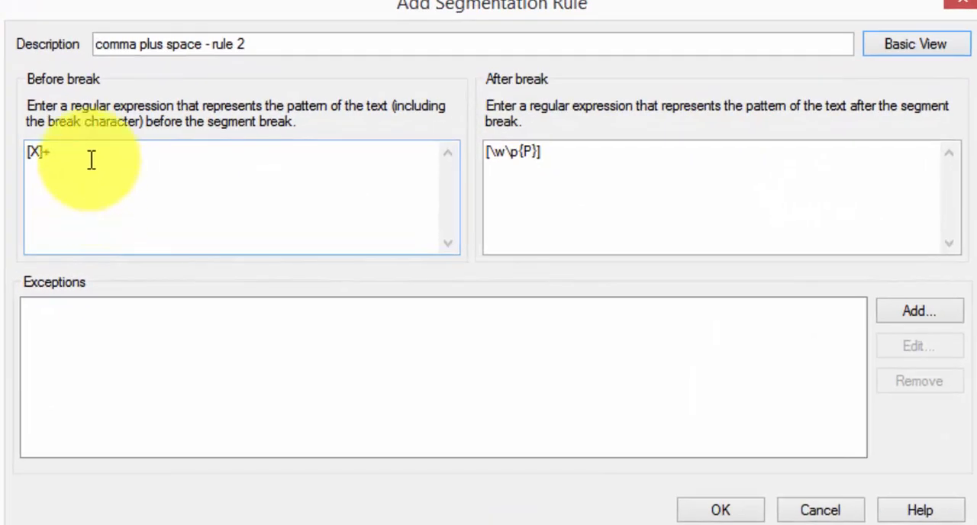
click(113, 161)
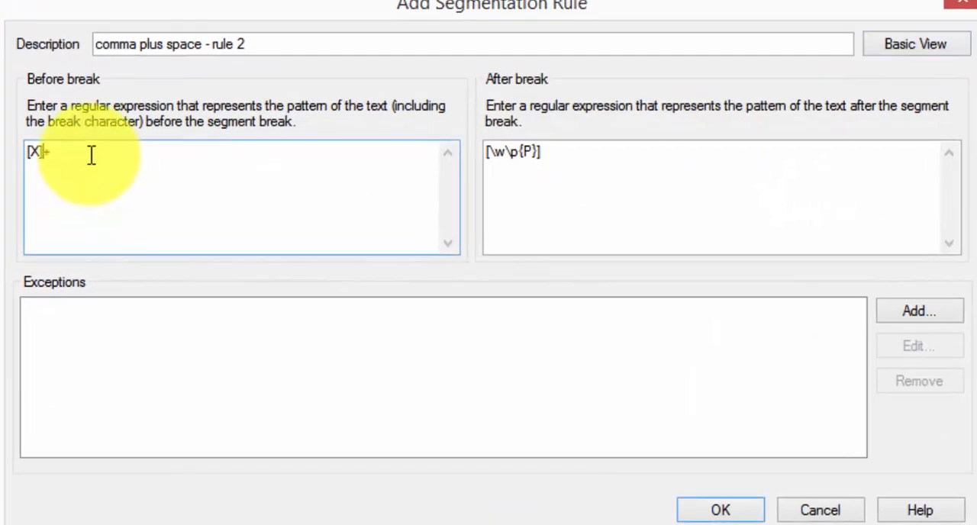
key(shift+Right)
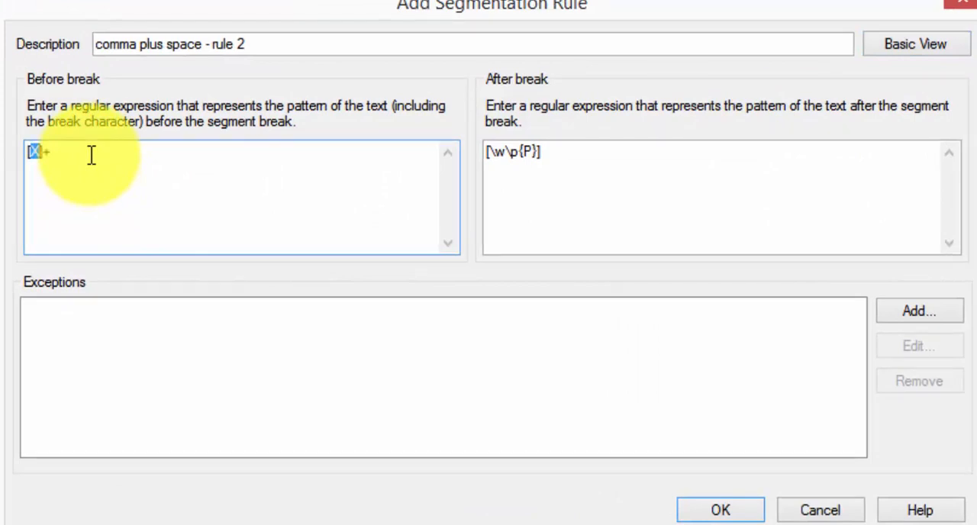
text(.\s)
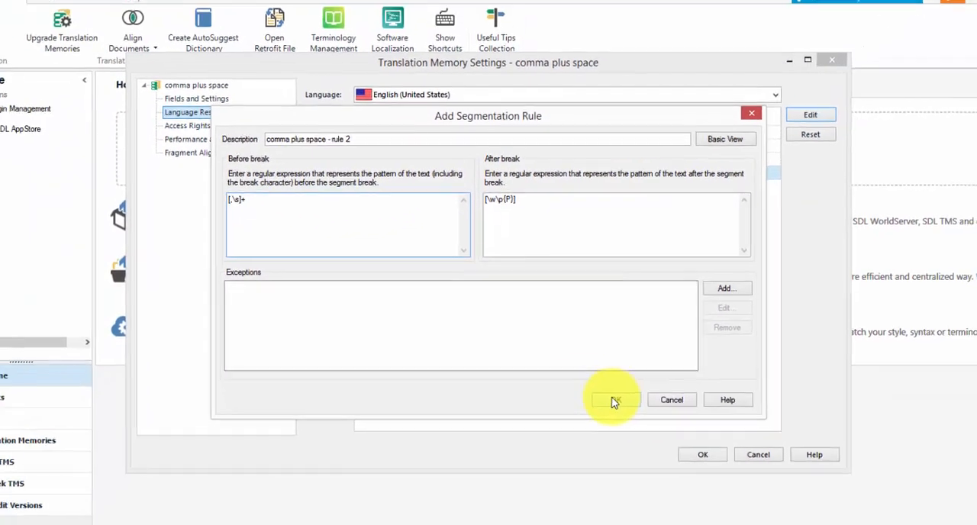
click(637, 432)
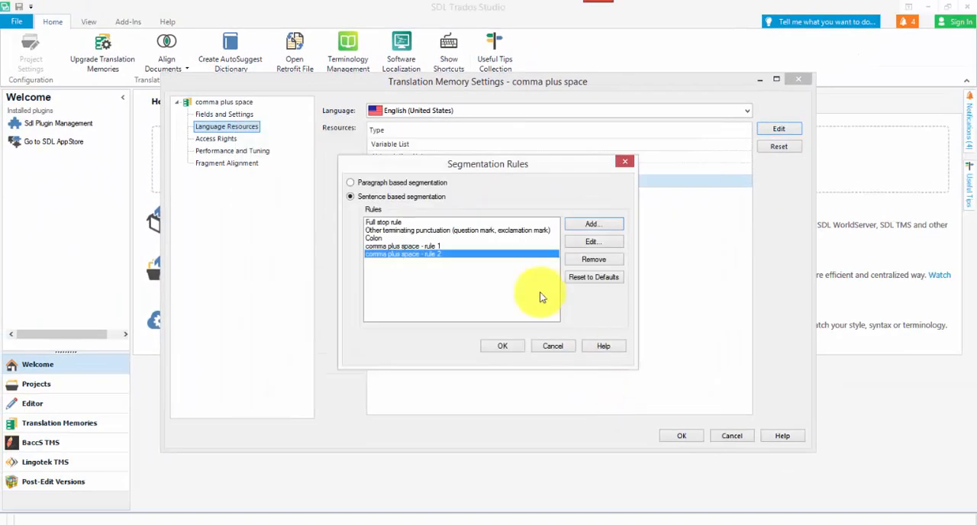
Accept the updated segmentation rules and memory settings, and open the document in the editor to test both rules.
click(503, 346)
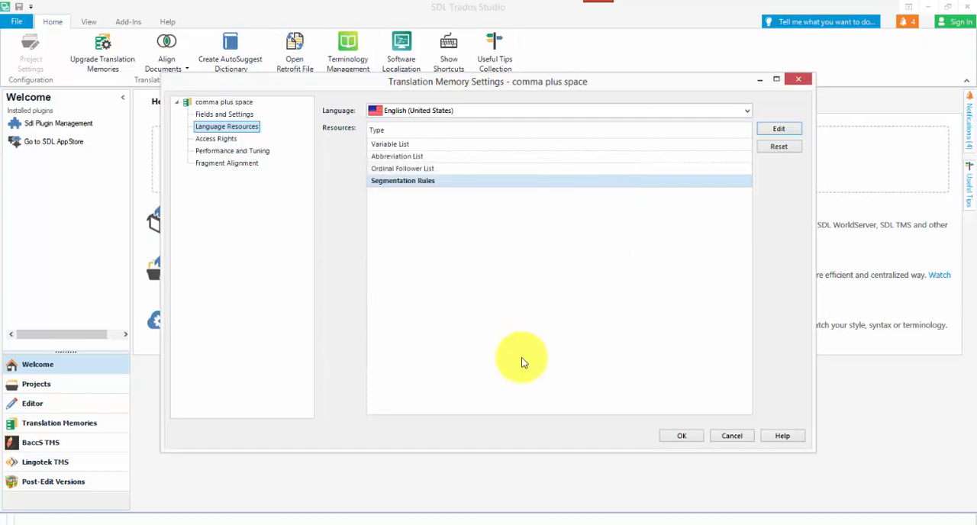
click(681, 436)
click(611, 390)
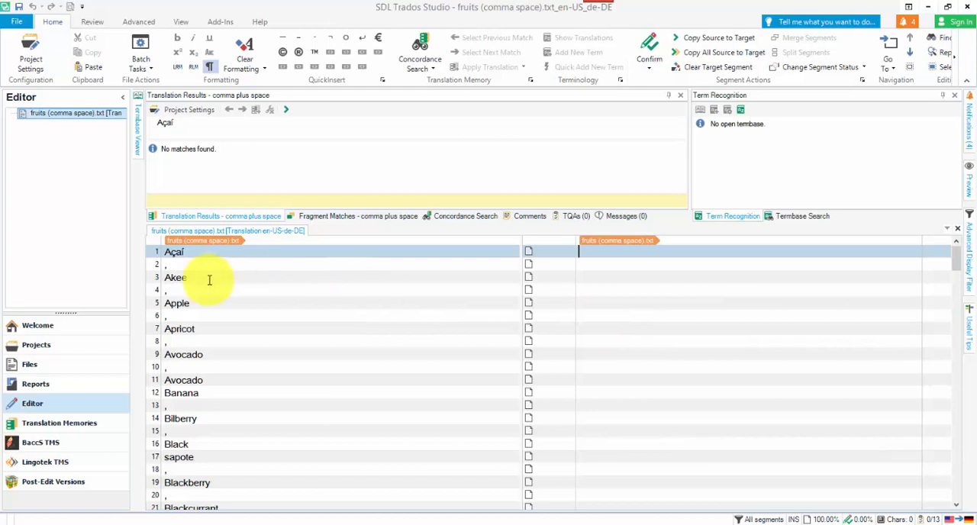
Filter the document to display only segments whose source text contains a comma.
click(967, 258)
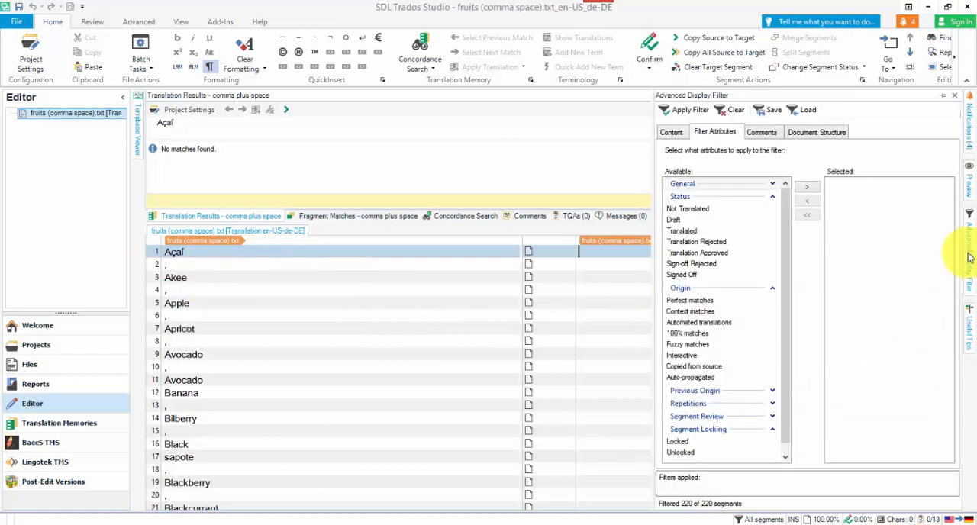
click(671, 133)
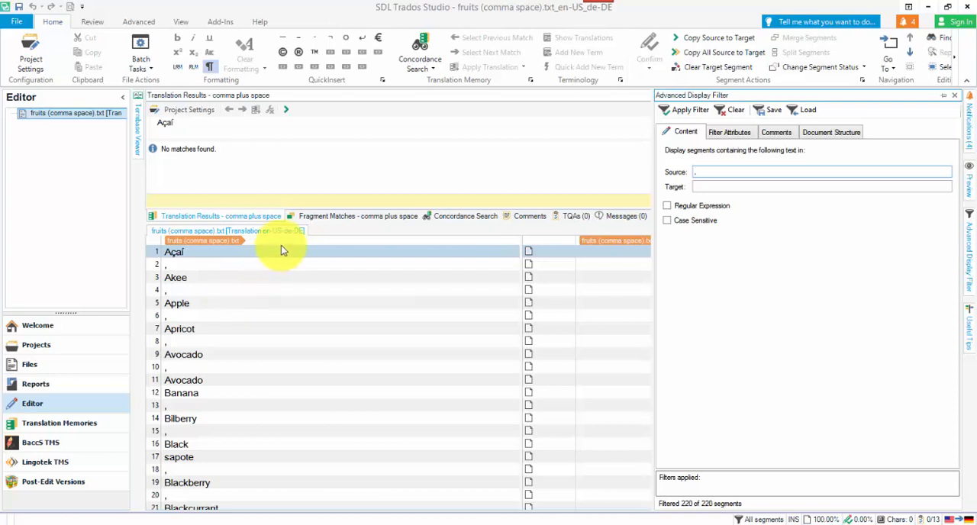
click(689, 113)
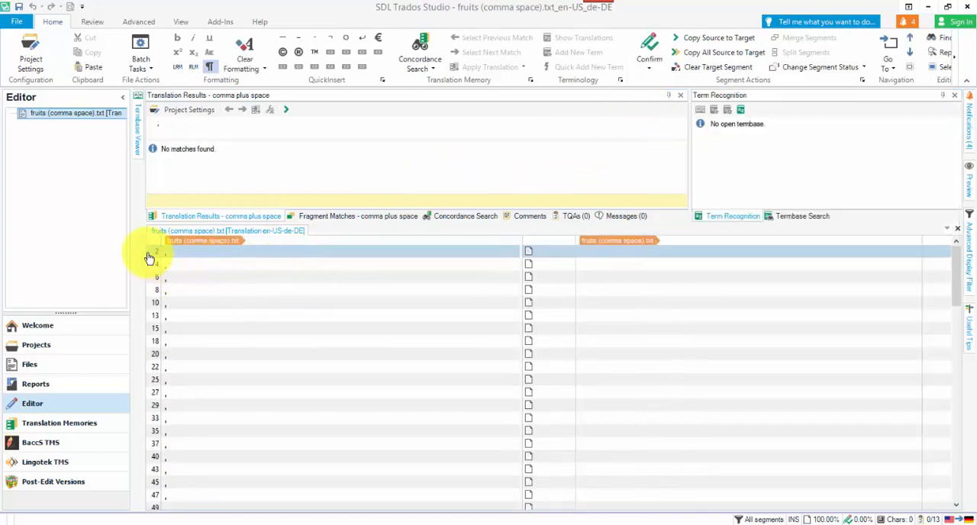
Select all the filtered comma segments and copy their source text to the target.
scroll(190, 366, down, 20)
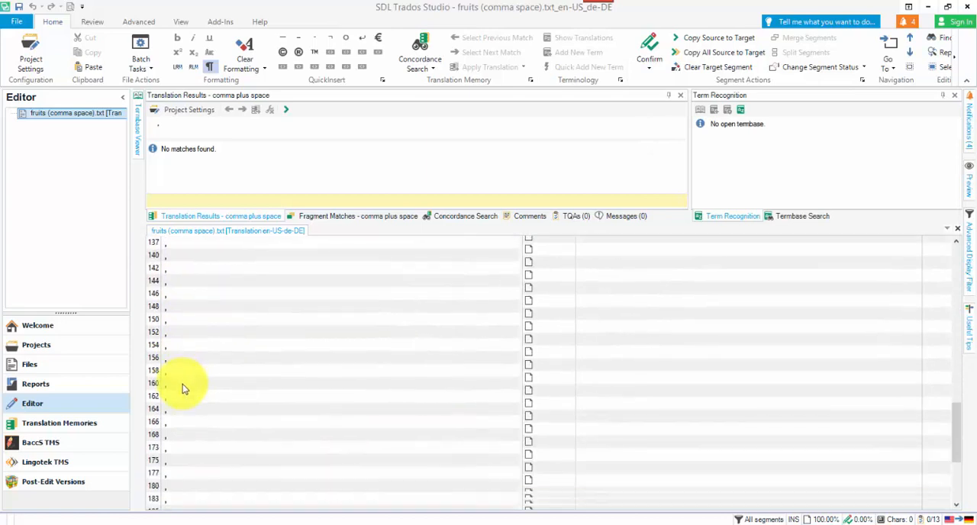
scroll(183, 384, down, 5)
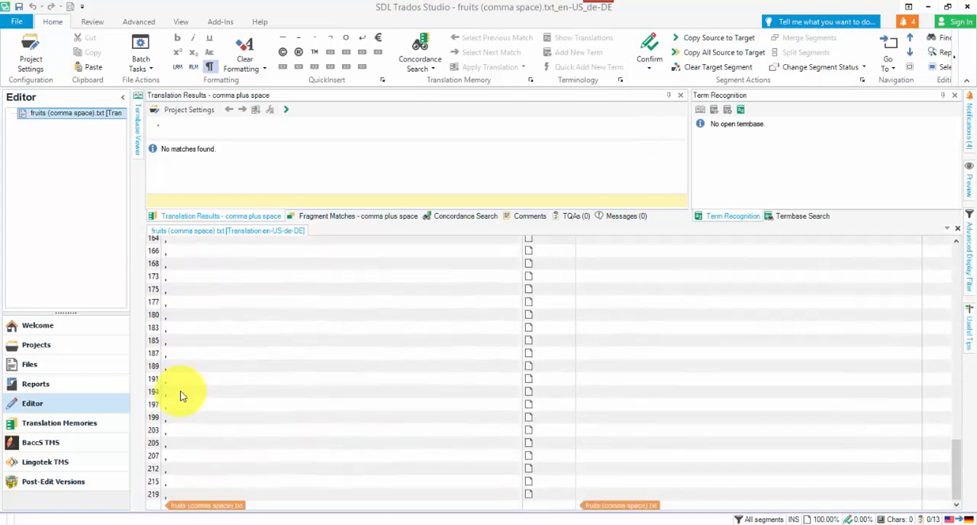
key(ctrl+a)
right_click(153, 497)
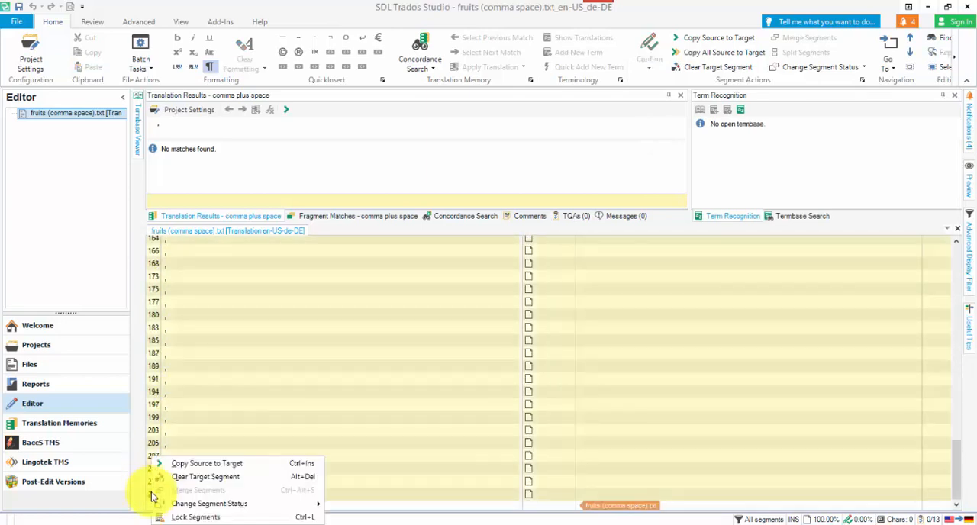
click(188, 464)
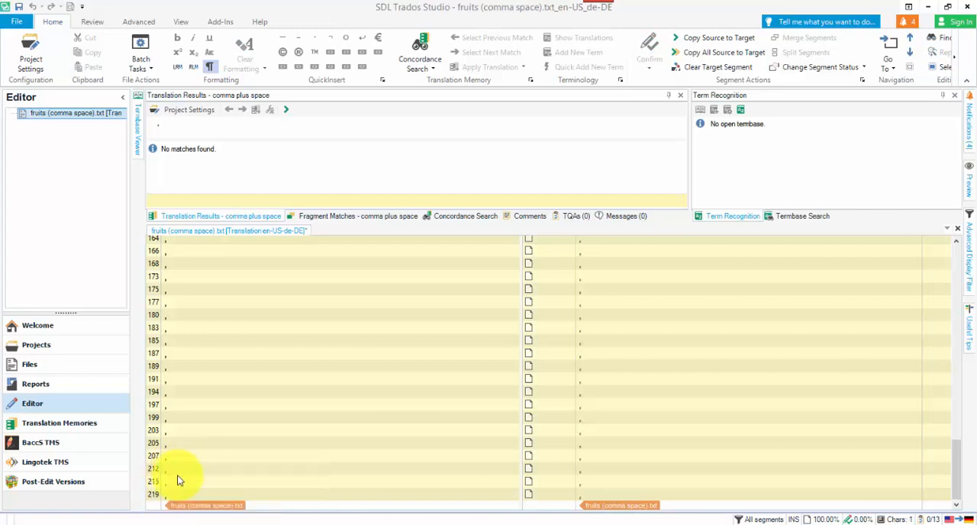
Change the status of all selected comma segments to Translated.
right_click(157, 496)
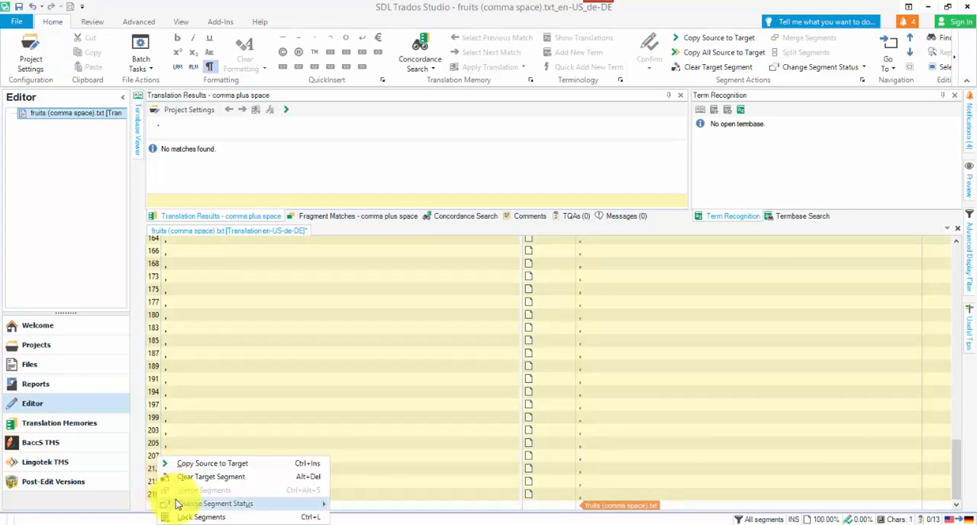
mouse_move(256, 511)
click(364, 464)
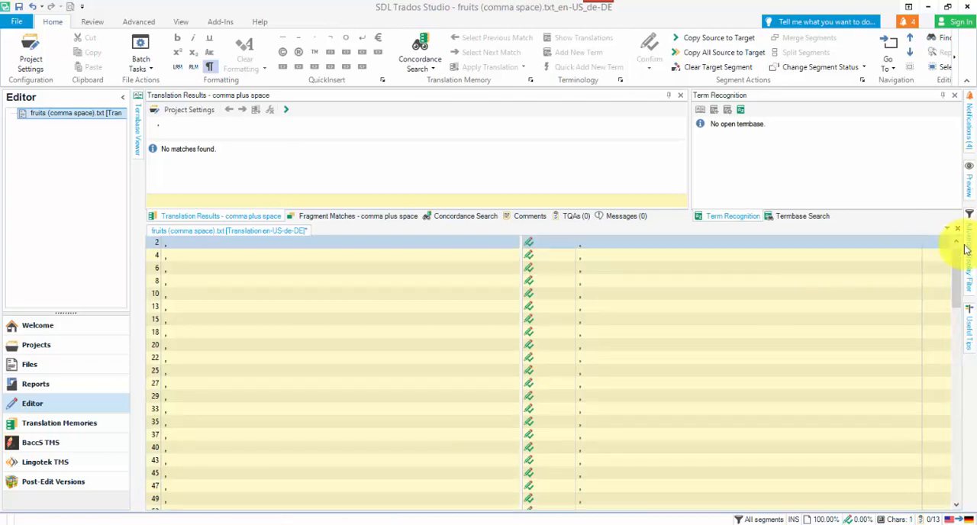
Clear the comma content filter and display only segments with the status Translated.
mouse_move(970, 250)
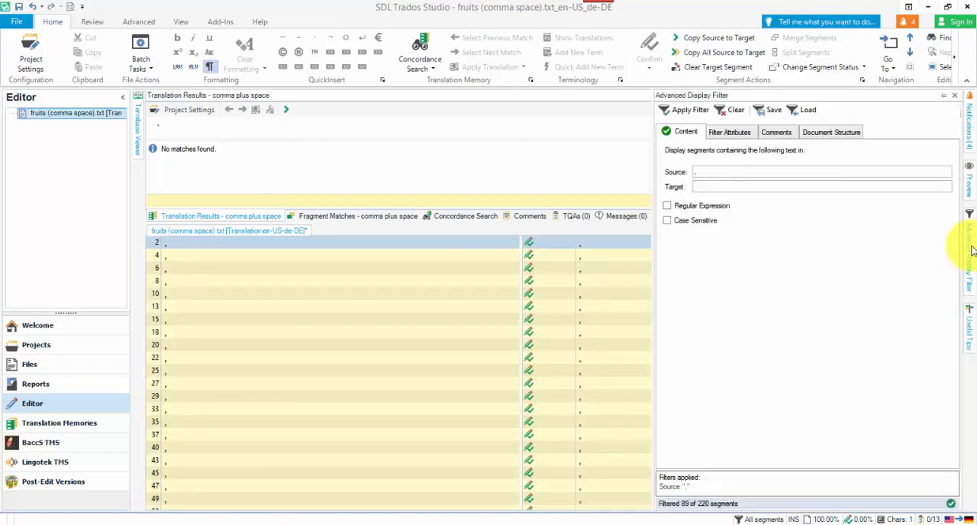
click(733, 111)
click(717, 133)
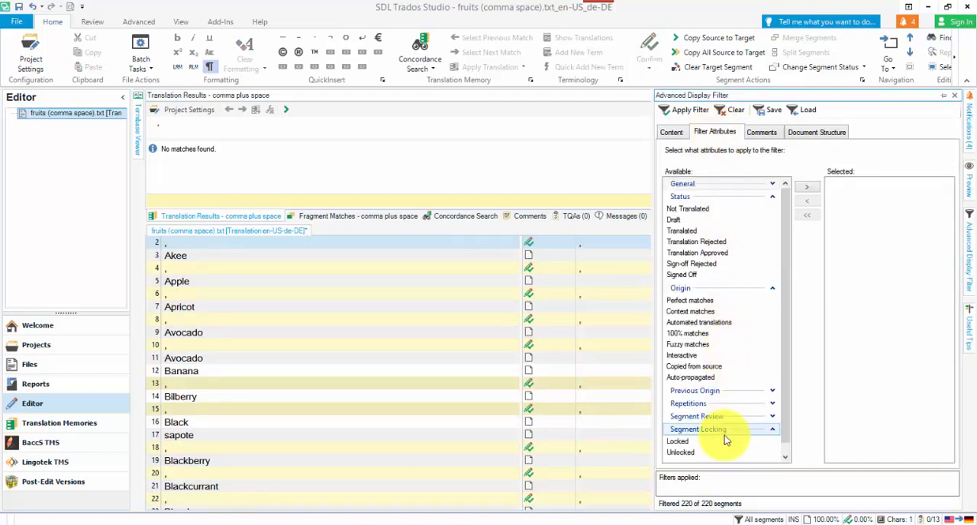
click(771, 430)
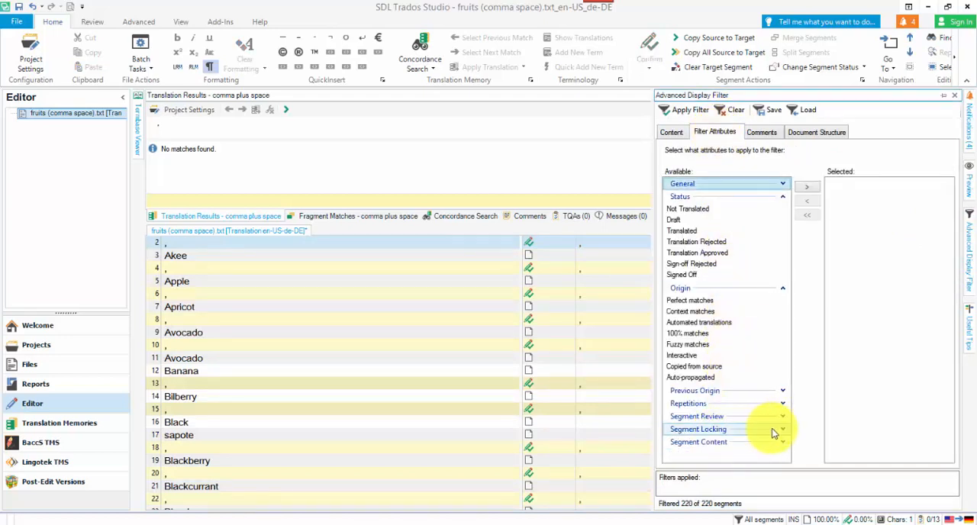
click(783, 431)
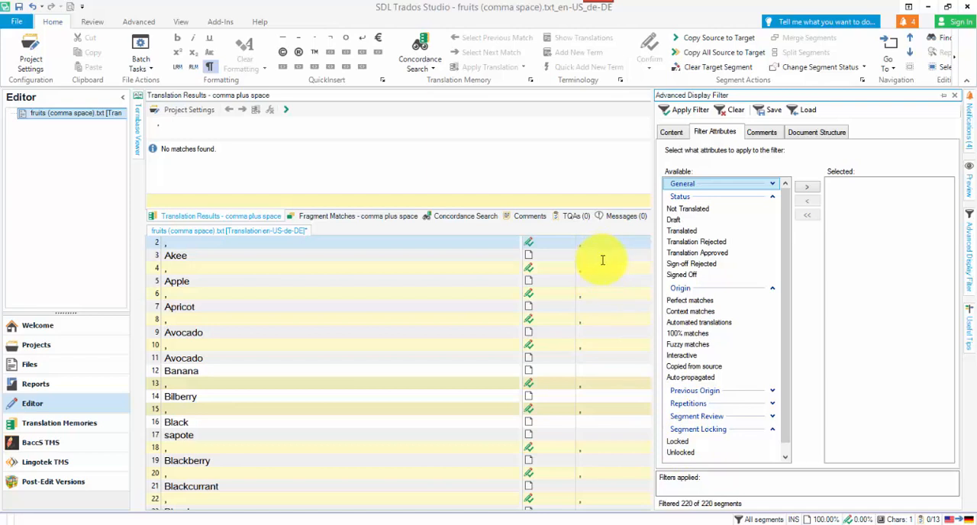
click(691, 231)
click(806, 188)
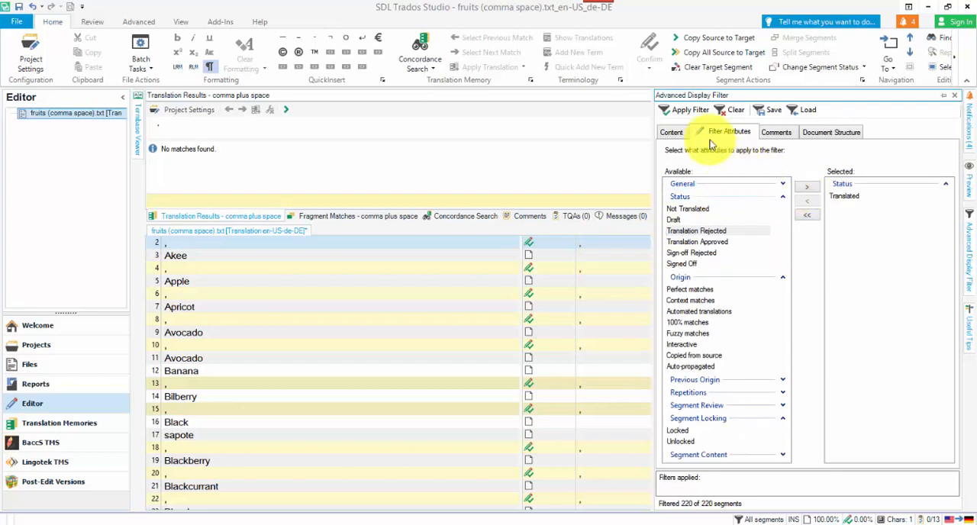
click(687, 110)
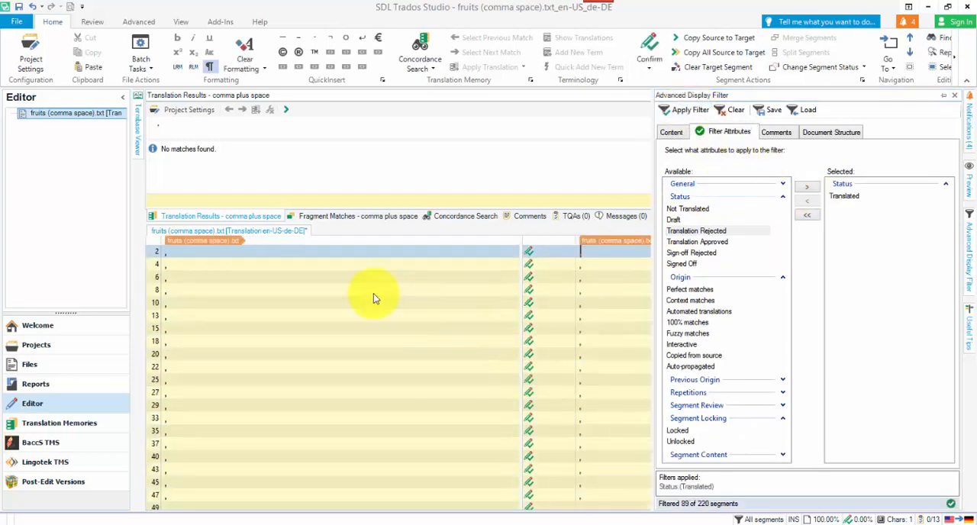
Lock all the filtered Translated comma segments.
scroll(373, 294, down, 13)
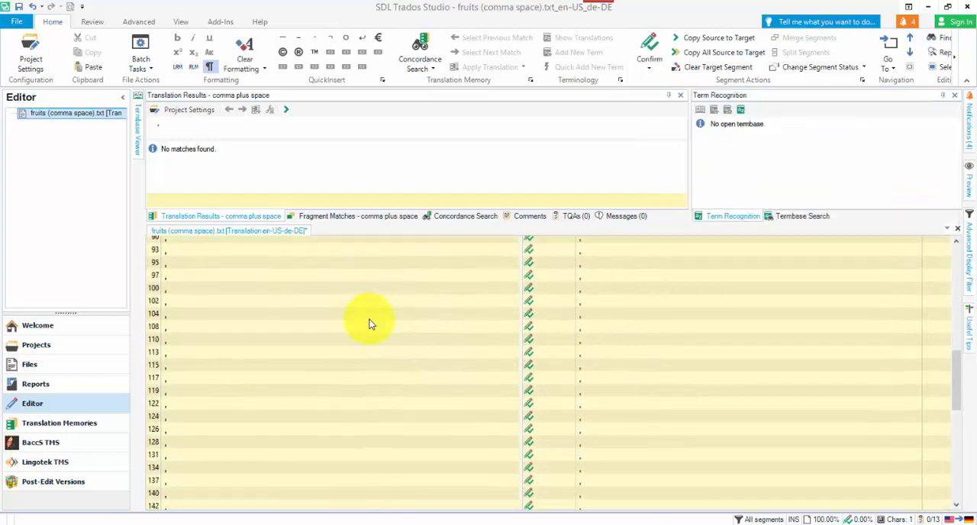
key(ctrl+l)
scroll(468, 295, up, 8)
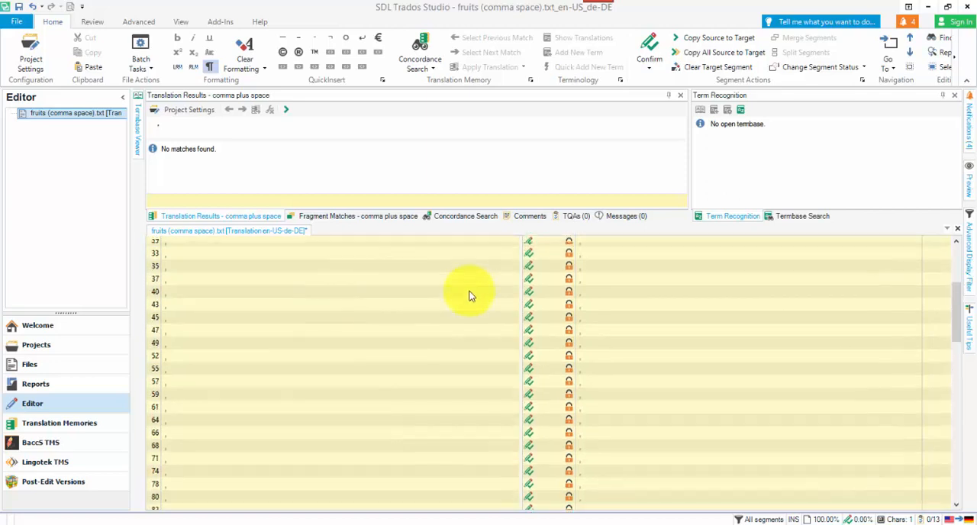
Replace the Translated status filter with the segment locking attribute Unlocked and apply it to the document.
mouse_move(971, 241)
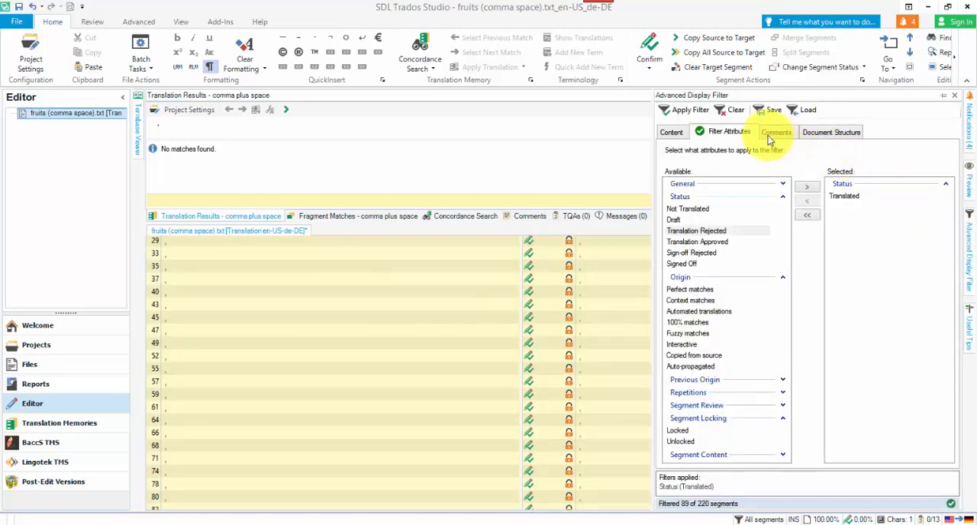
click(843, 196)
click(811, 189)
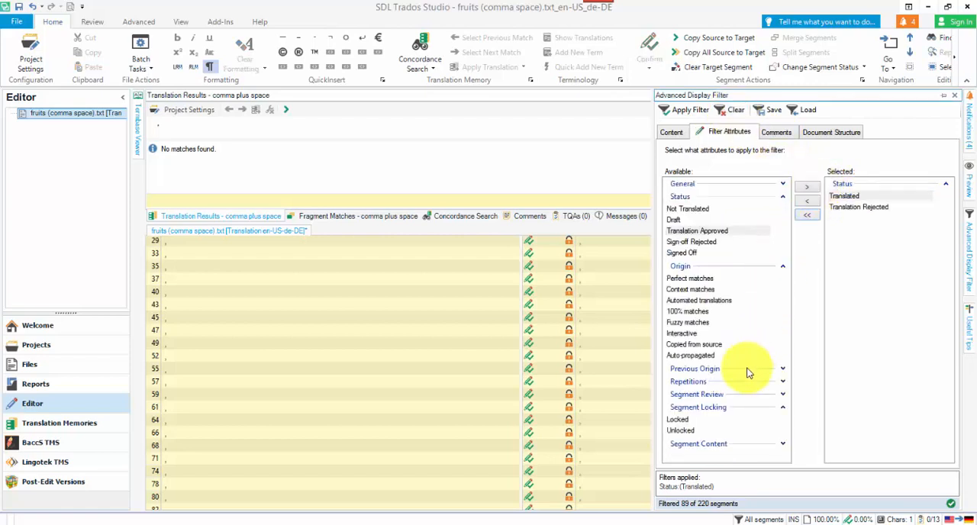
click(684, 431)
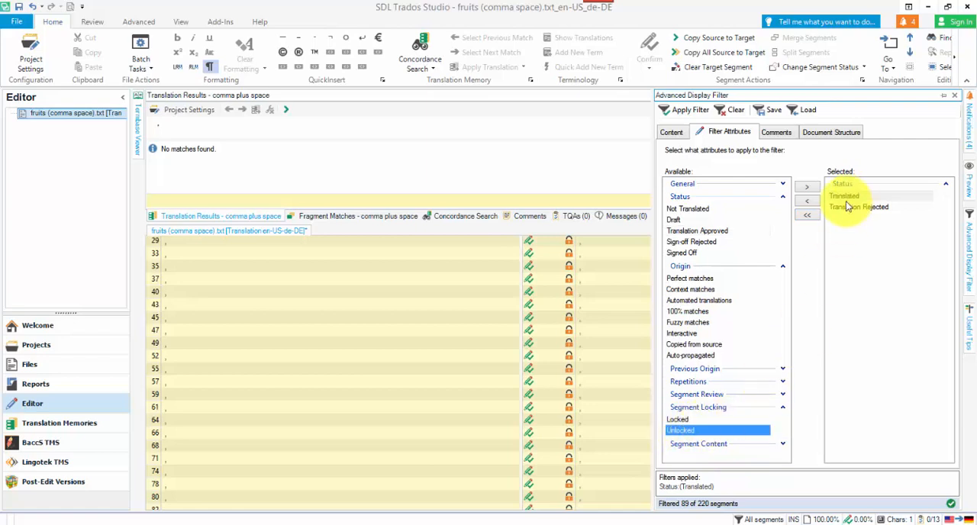
click(807, 187)
click(845, 197)
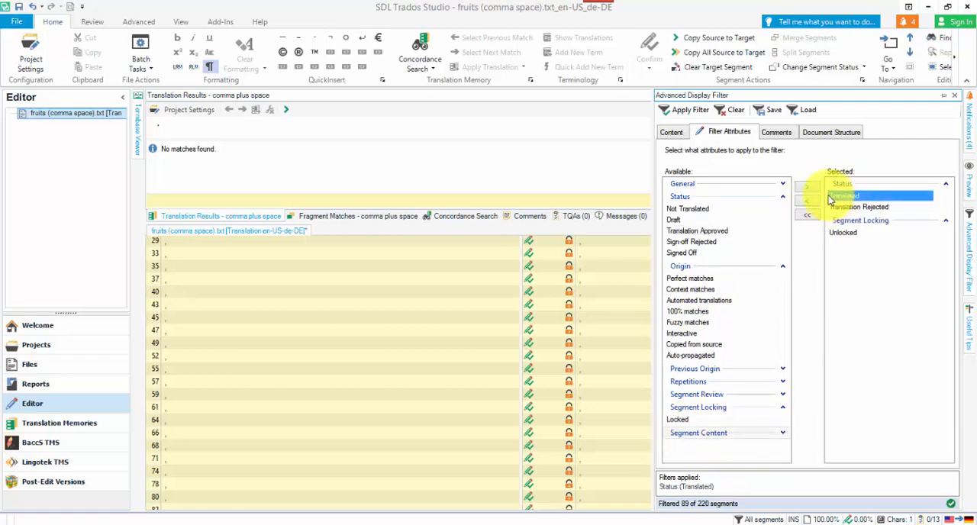
click(806, 201)
click(853, 196)
click(807, 201)
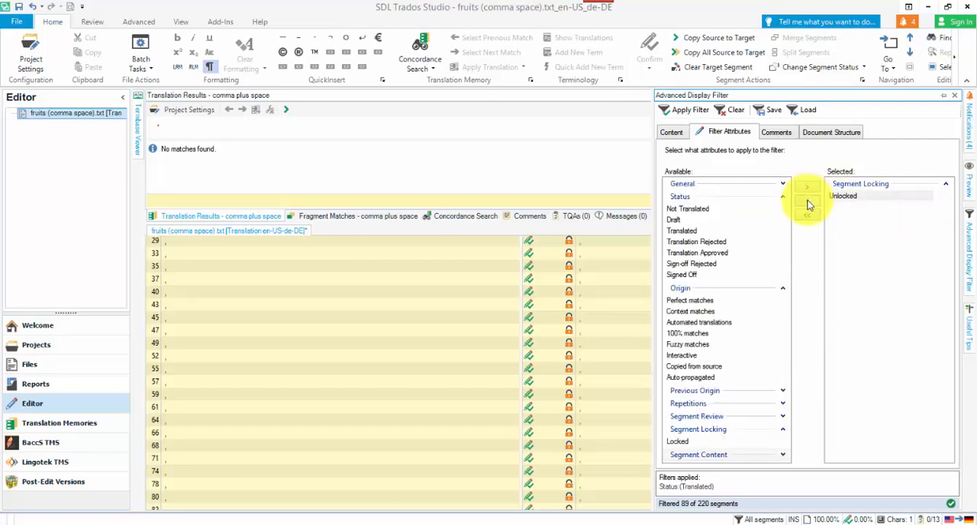
click(687, 109)
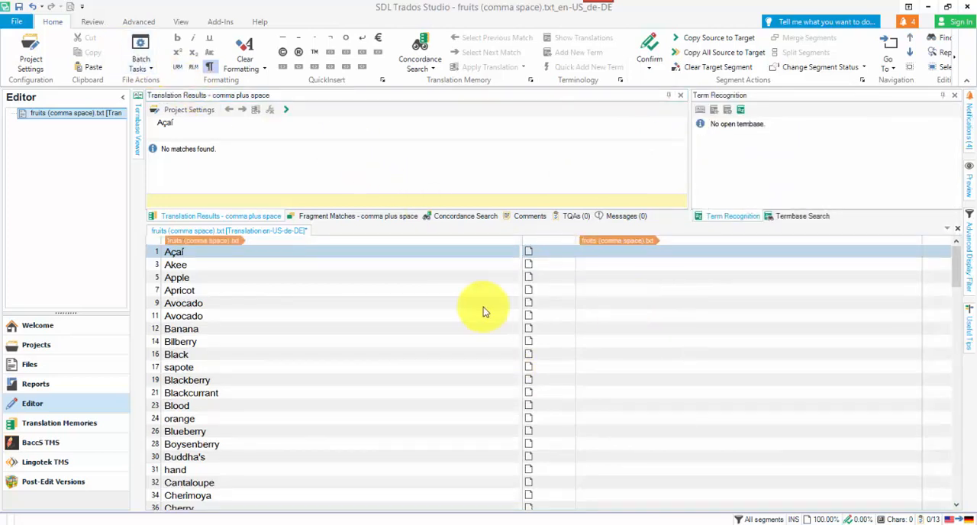
Review the unlocked fruit segments through the end of the list and close the document without saving changes.
scroll(392, 305, down, 5)
scroll(390, 306, down, 20)
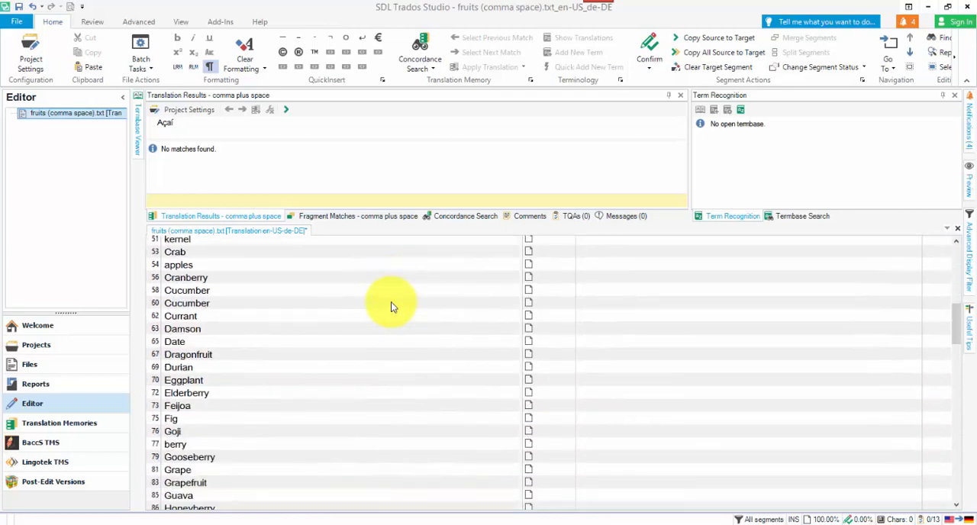
scroll(390, 309, down, 12)
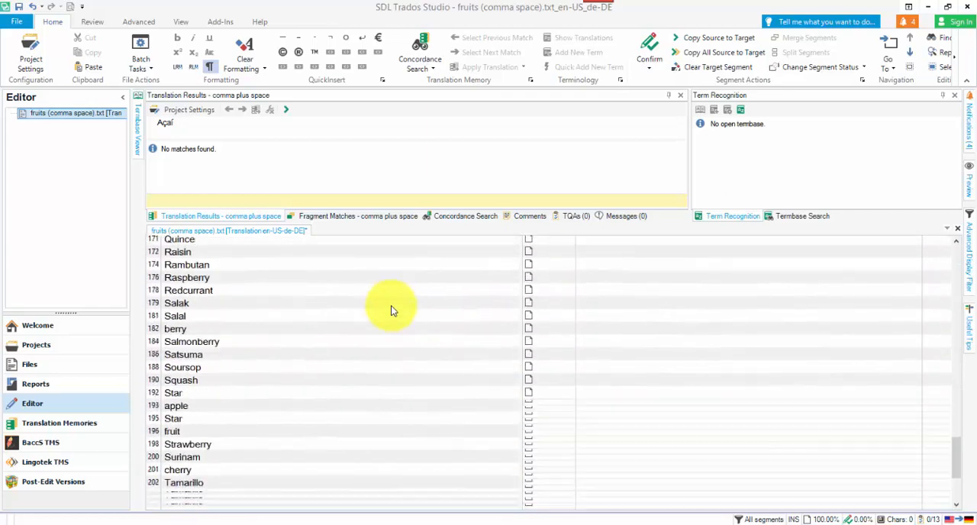
click(957, 231)
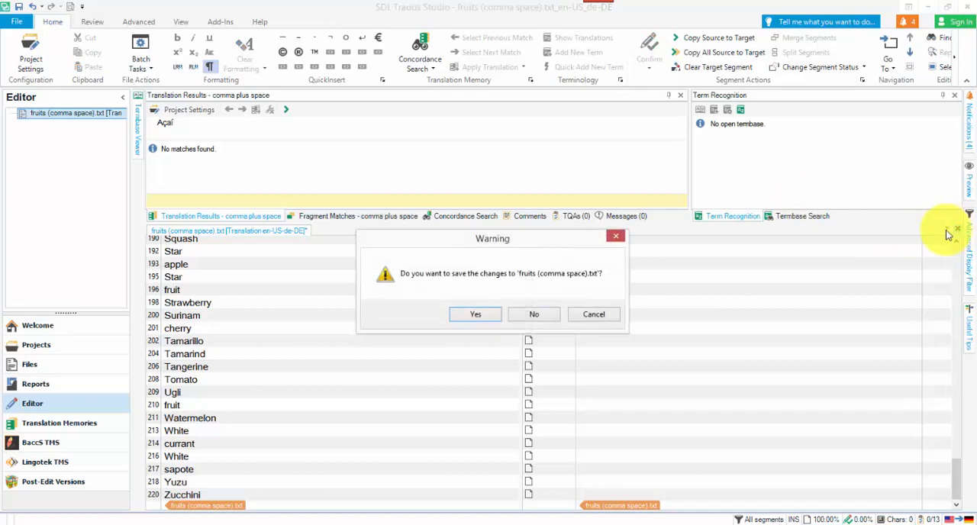
click(526, 318)
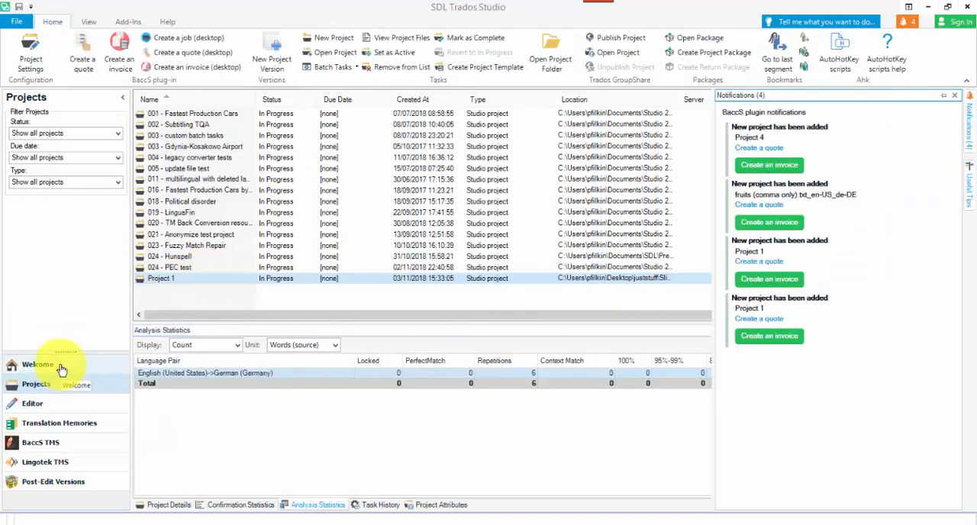
Open fruits (tab).txt from the files folder as a single document for translation.
click(54, 365)
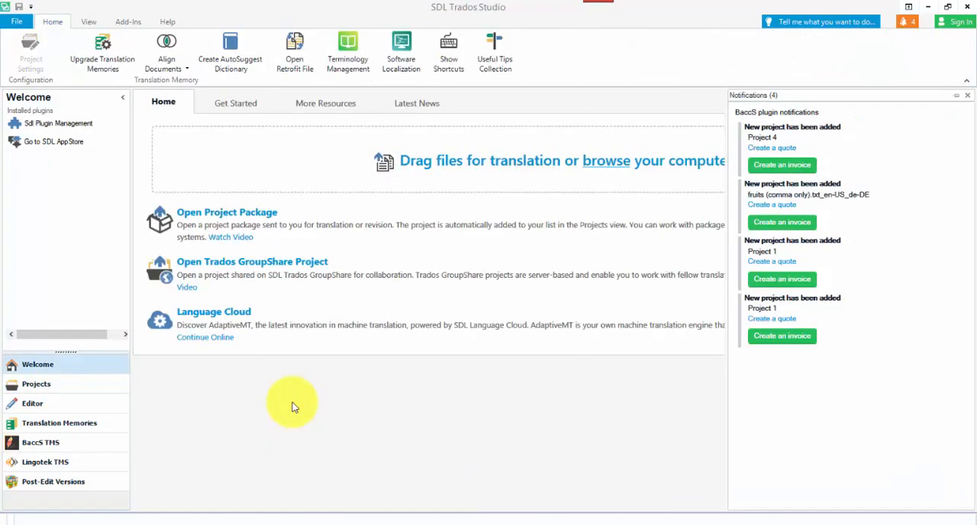
key(ctrl+shift+o)
click(147, 113)
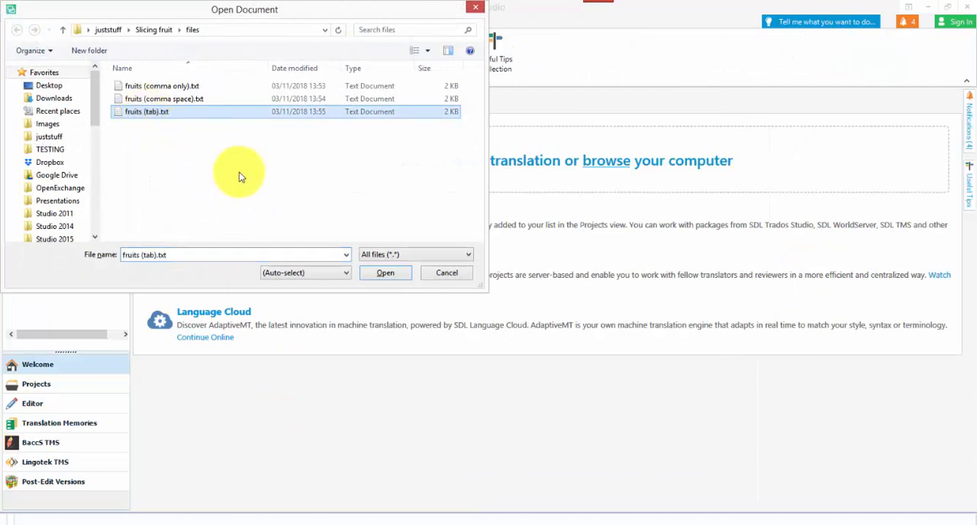
click(376, 267)
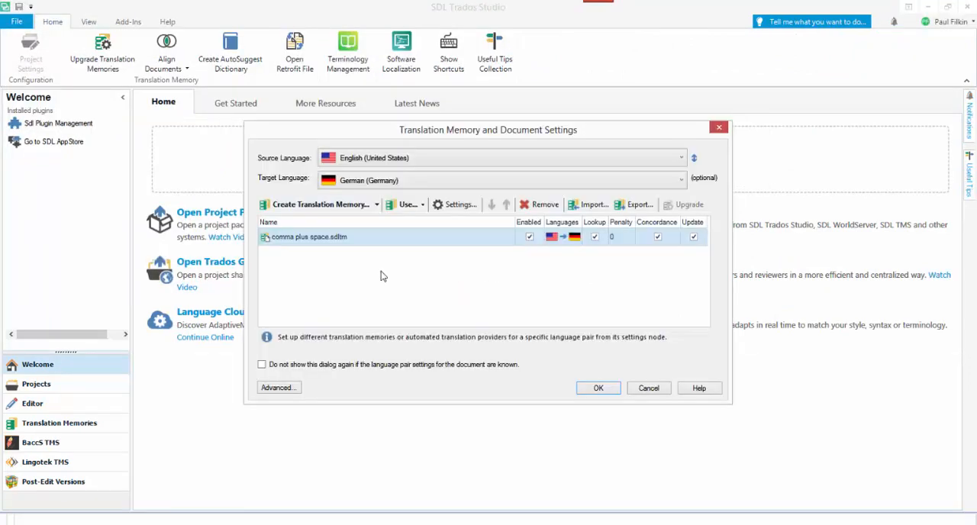
Replace the comma plus space.sdltm translation memory with the file-based memory tab.sdltm in the document settings.
click(392, 243)
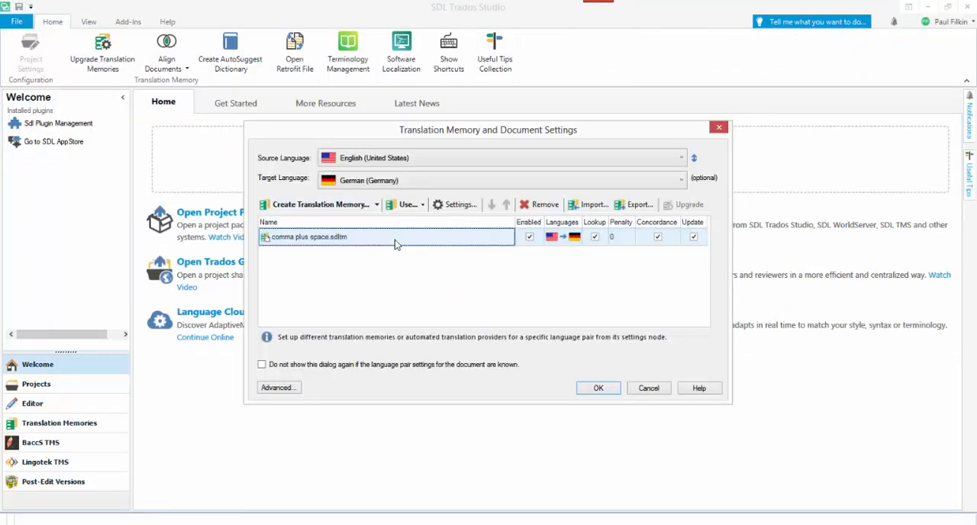
click(532, 205)
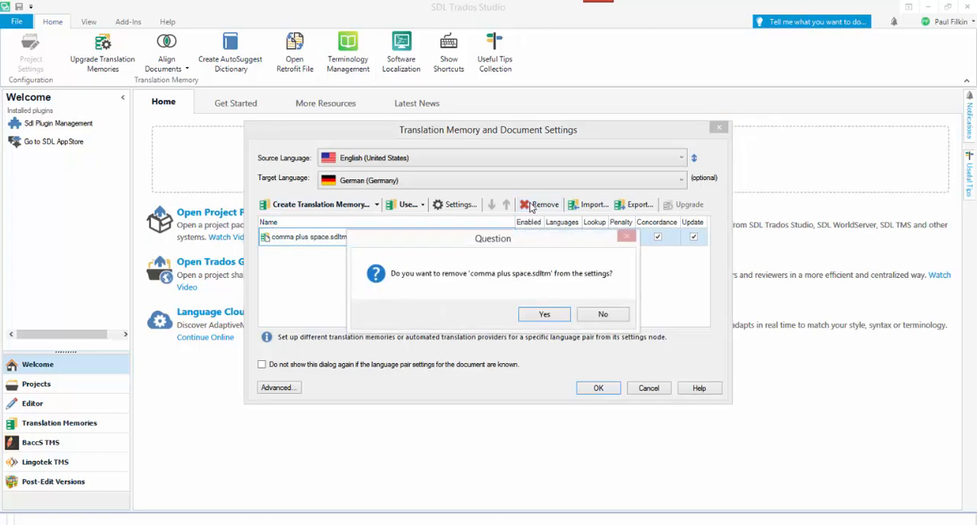
click(545, 315)
click(421, 206)
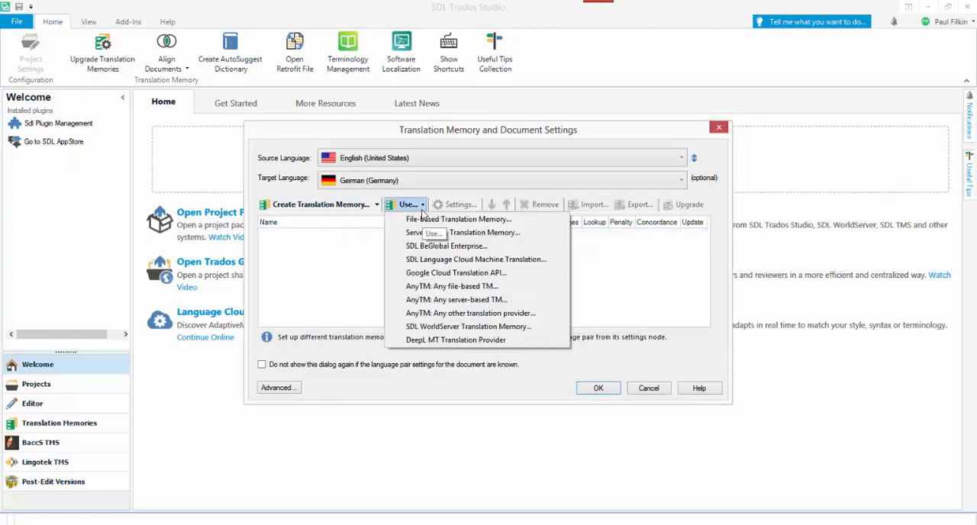
click(425, 216)
click(397, 250)
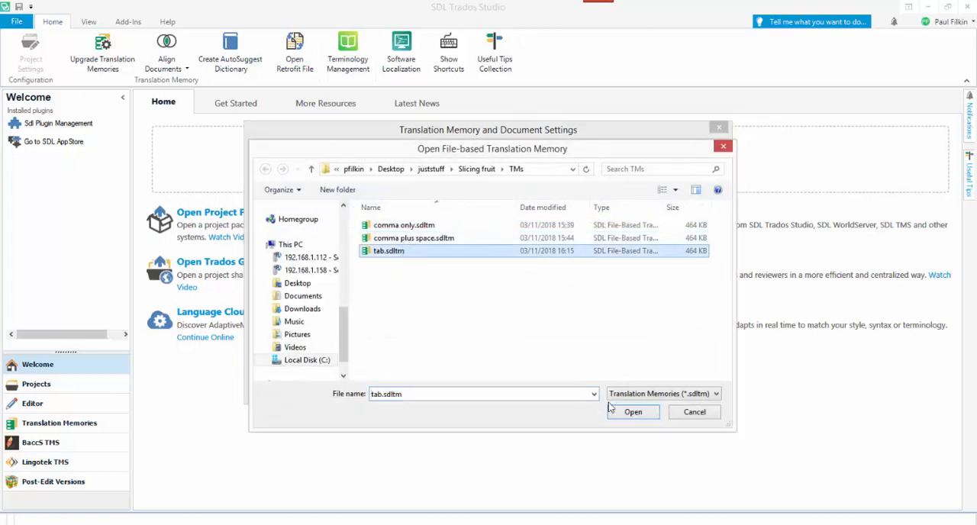
click(633, 411)
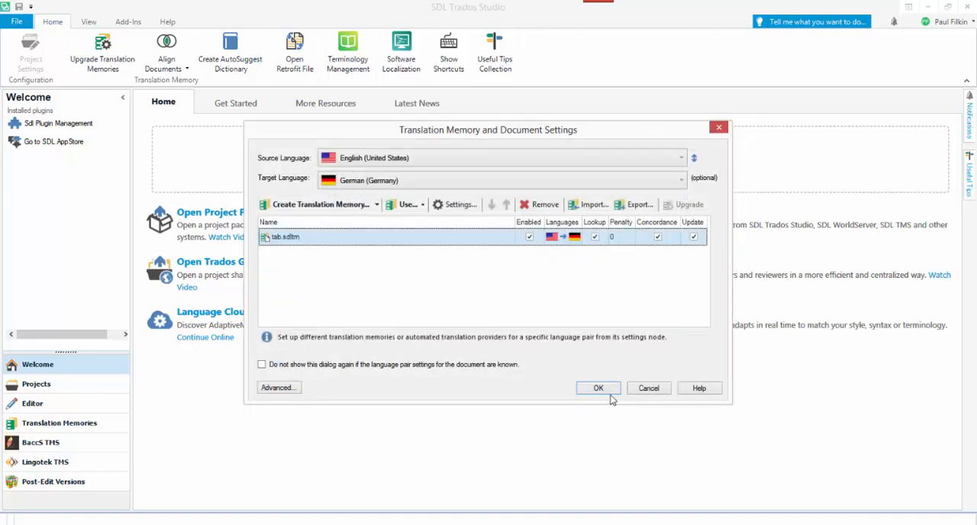
Start a new segmentation rule described as "tab rule" in the English (United States) language resources of the tab translation memory.
click(456, 205)
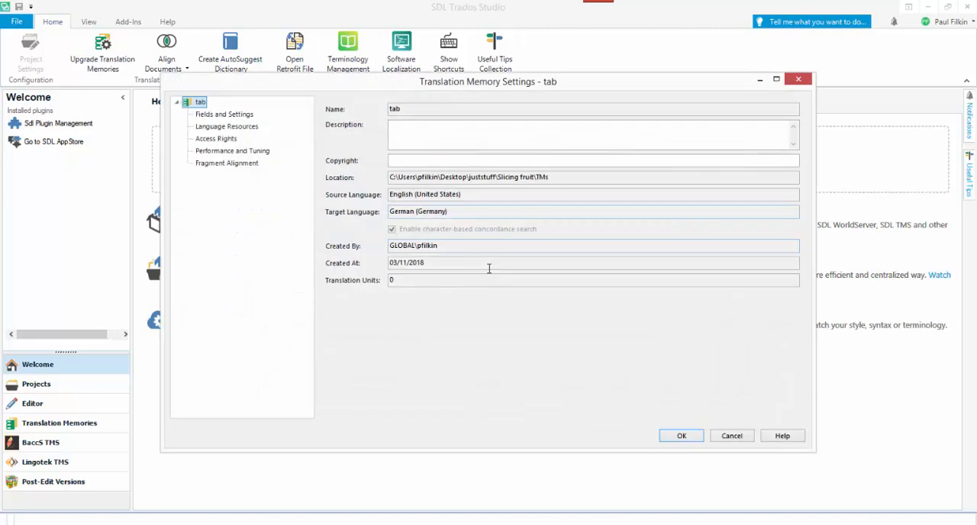
click(228, 128)
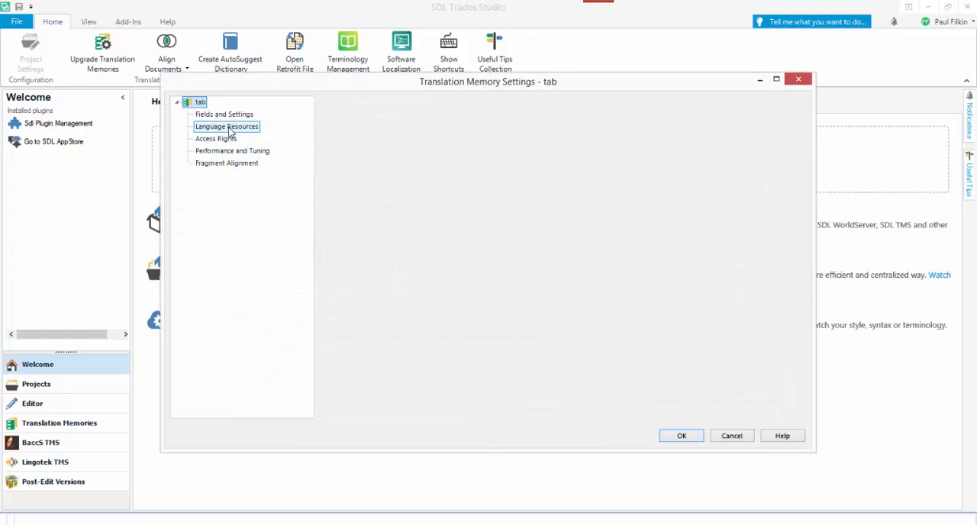
click(407, 181)
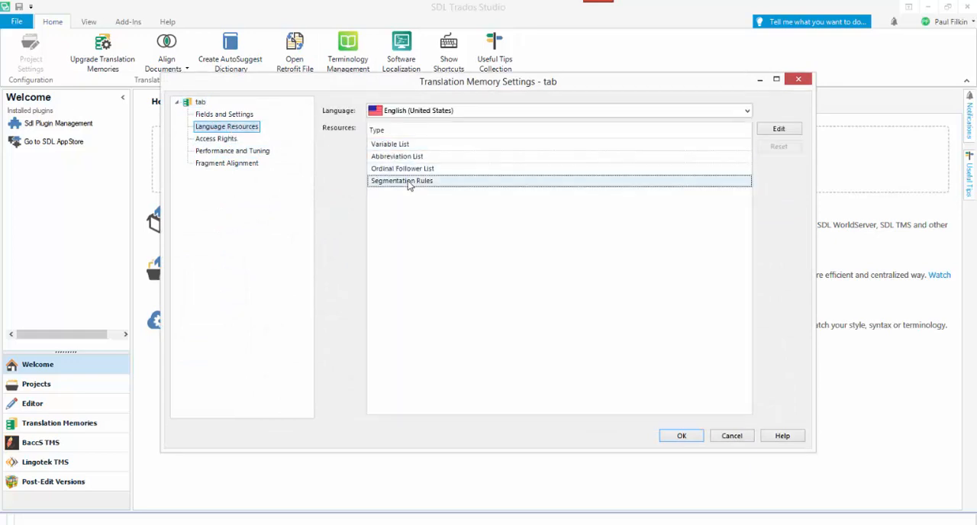
click(780, 129)
click(592, 225)
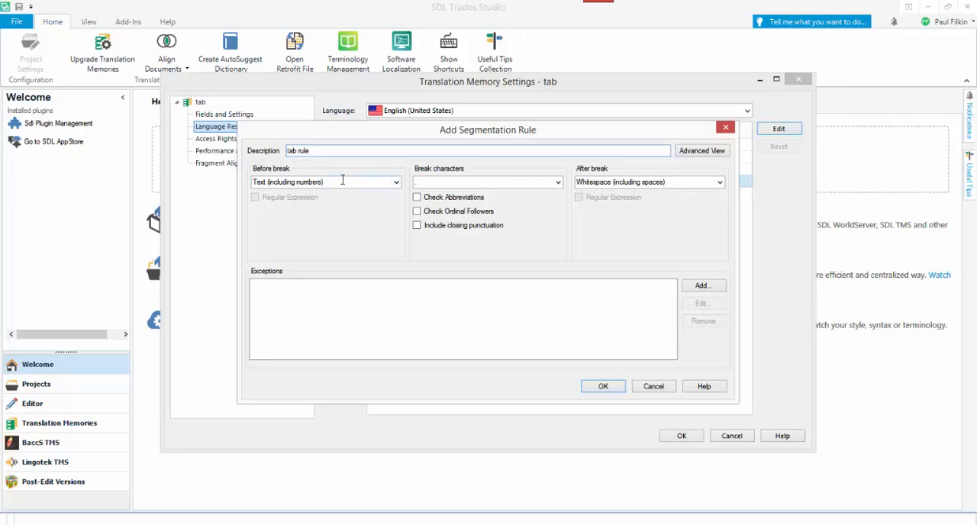
Set the rule's break character to Tab and its after-break condition to Text (including numbers), and add the rule.
click(492, 181)
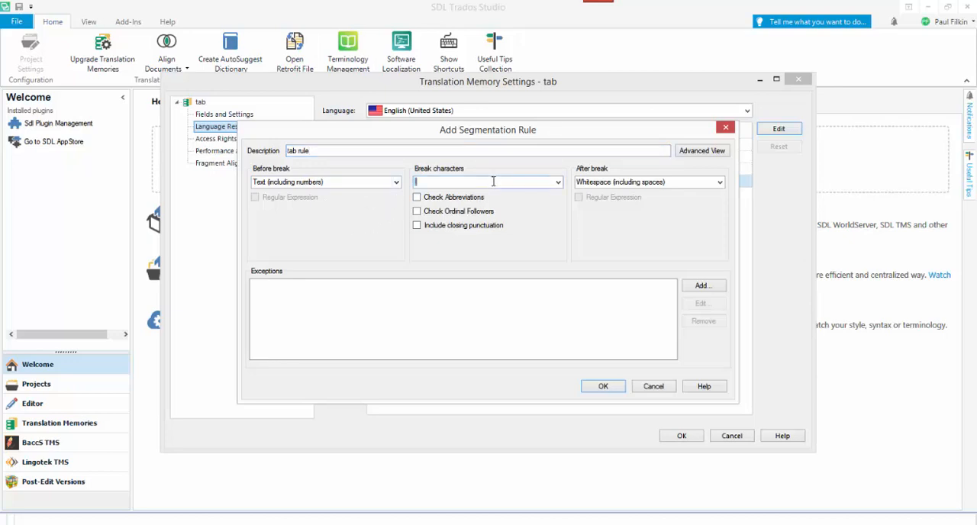
click(558, 183)
click(476, 225)
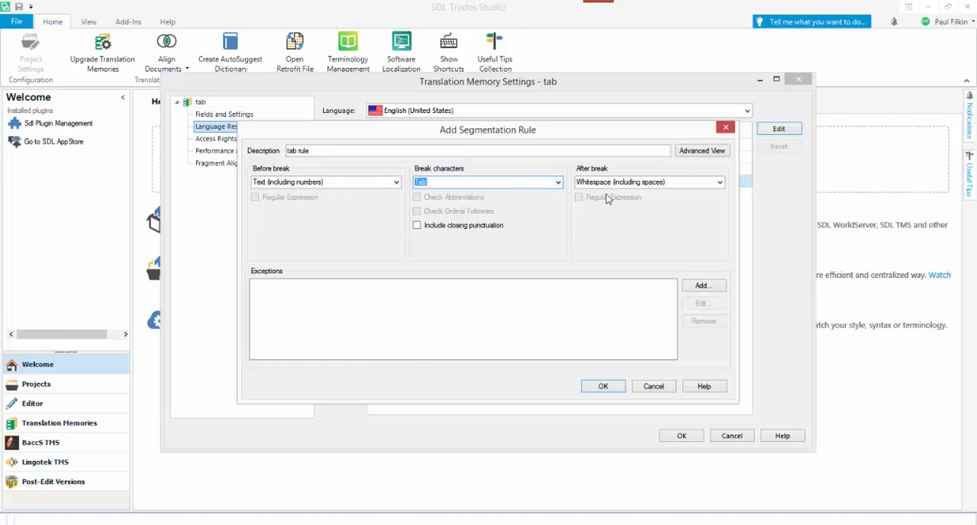
click(718, 184)
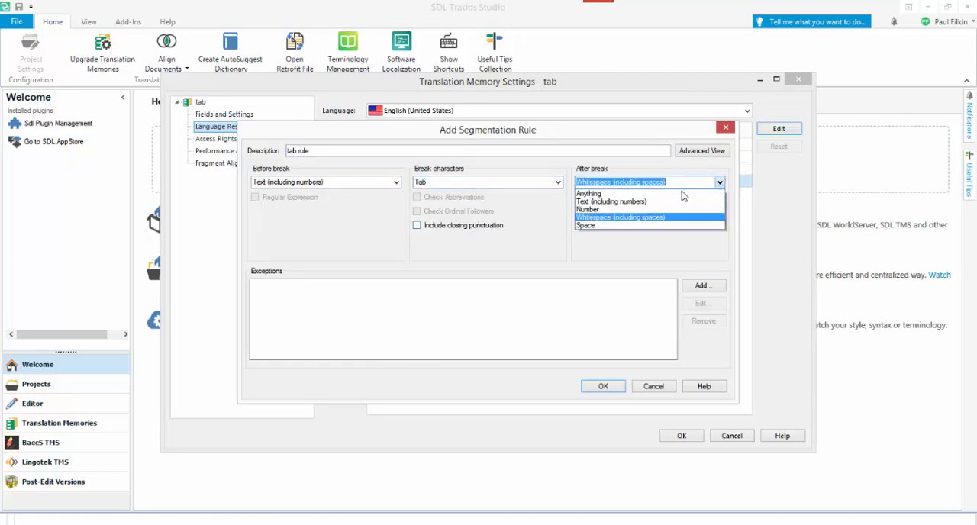
click(631, 202)
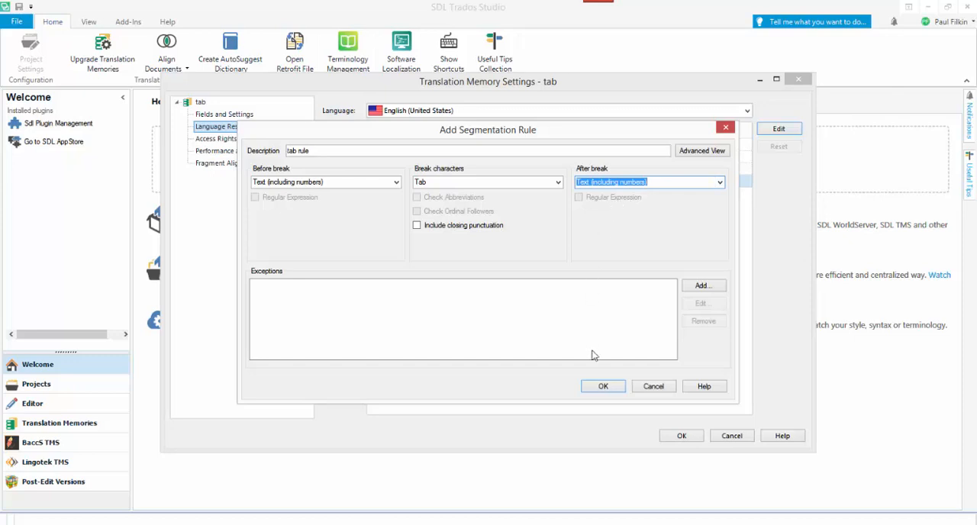
click(605, 387)
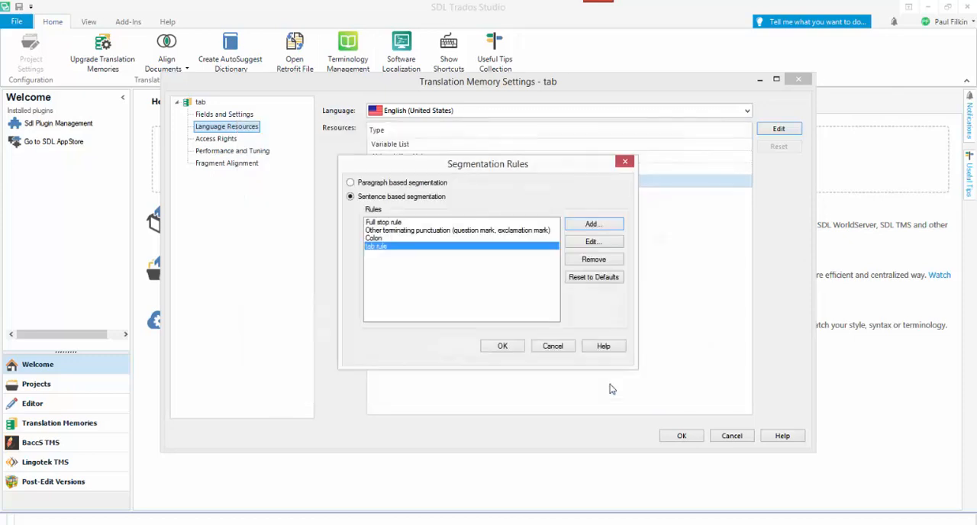
Save the segmentation rules and translation memory settings, and open fruits (tab).txt in the editor to check its segments.
click(514, 348)
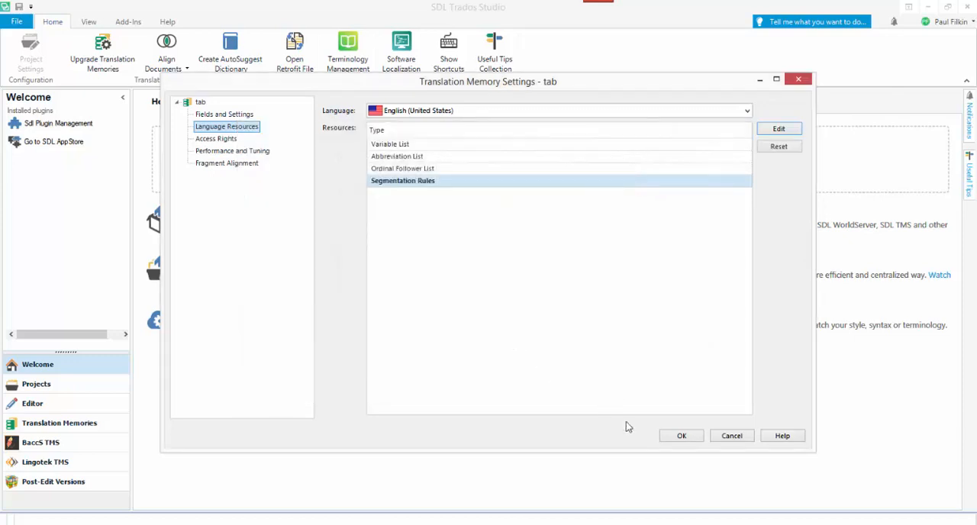
click(672, 439)
click(598, 389)
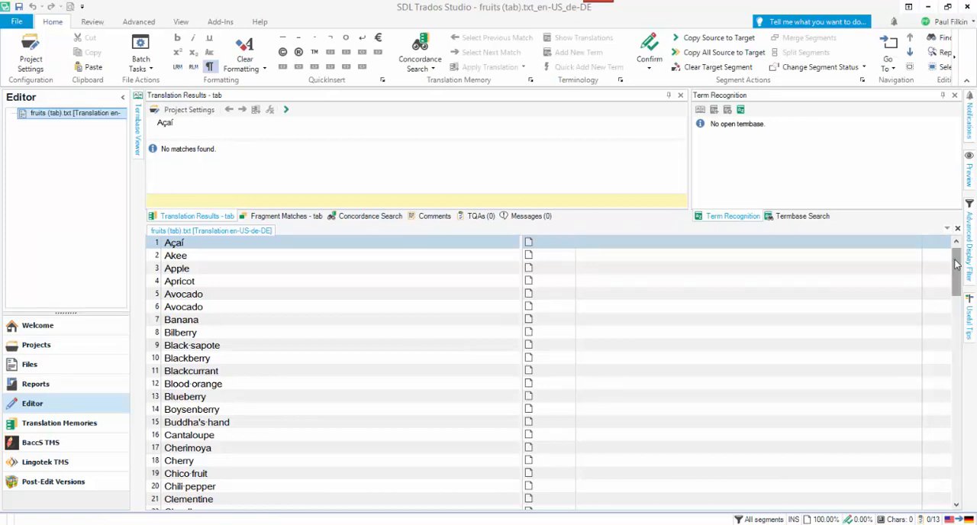
mouse_move(956, 263)
mouse_down()
mouse_move(960, 471)
mouse_move(960, 260)
mouse_up()
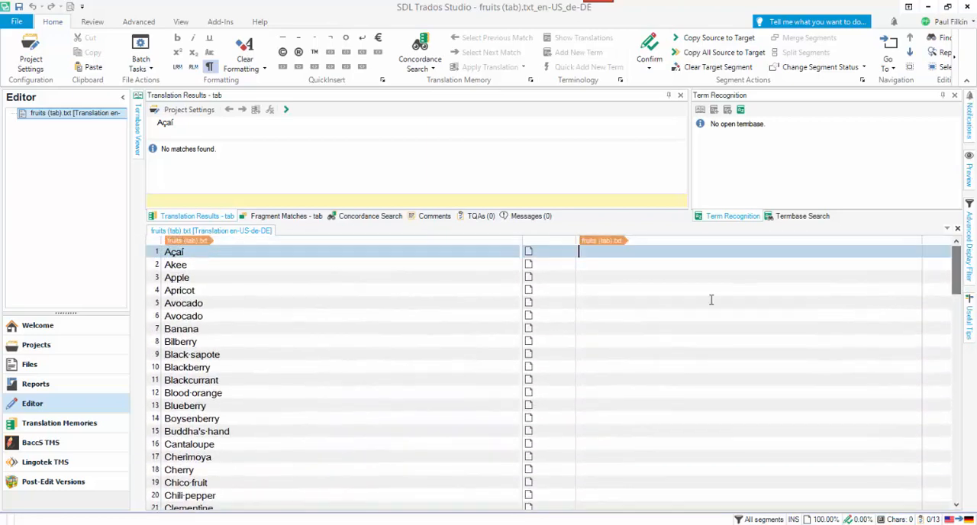